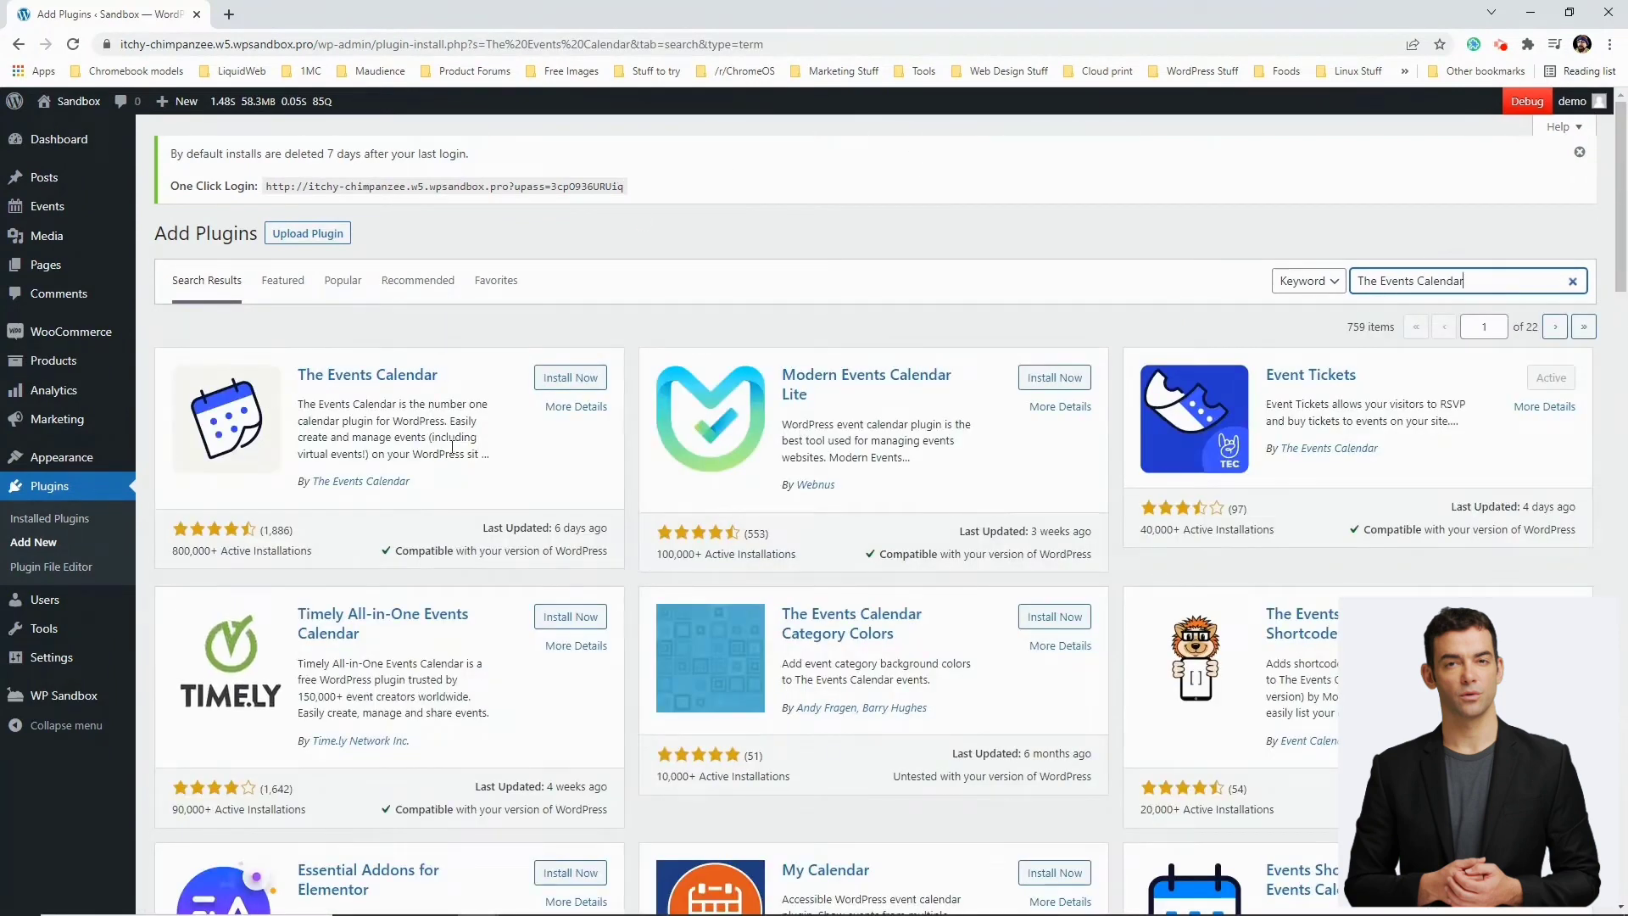
# Install The Events Calendar from its plugin card and activate it
pyautogui.click(572, 378)
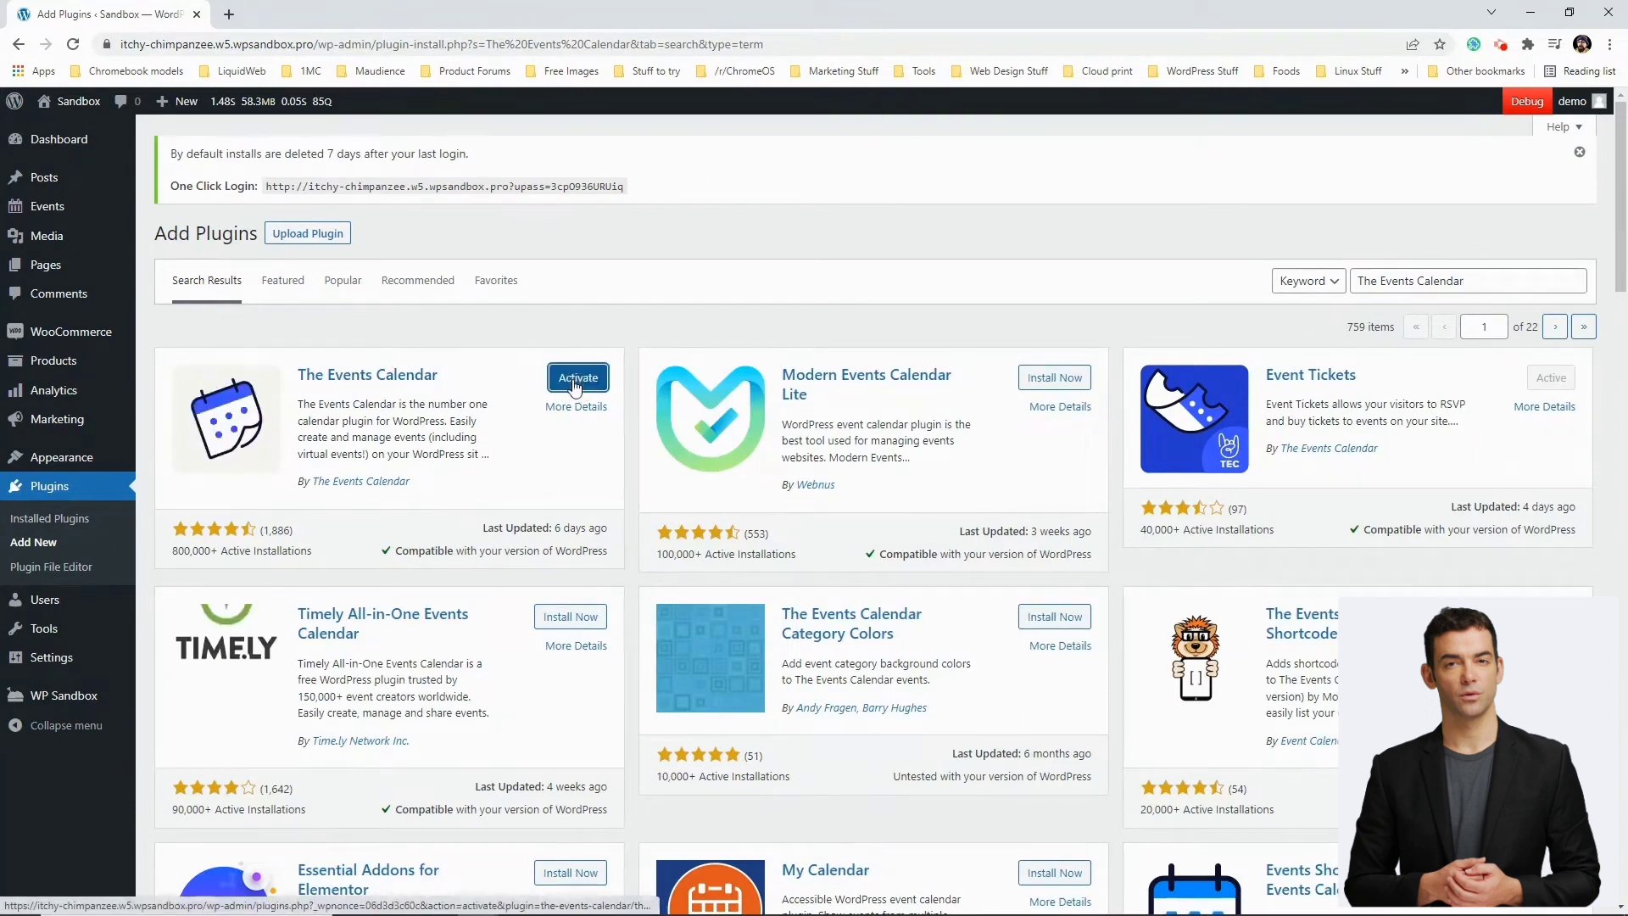
pyautogui.click(578, 378)
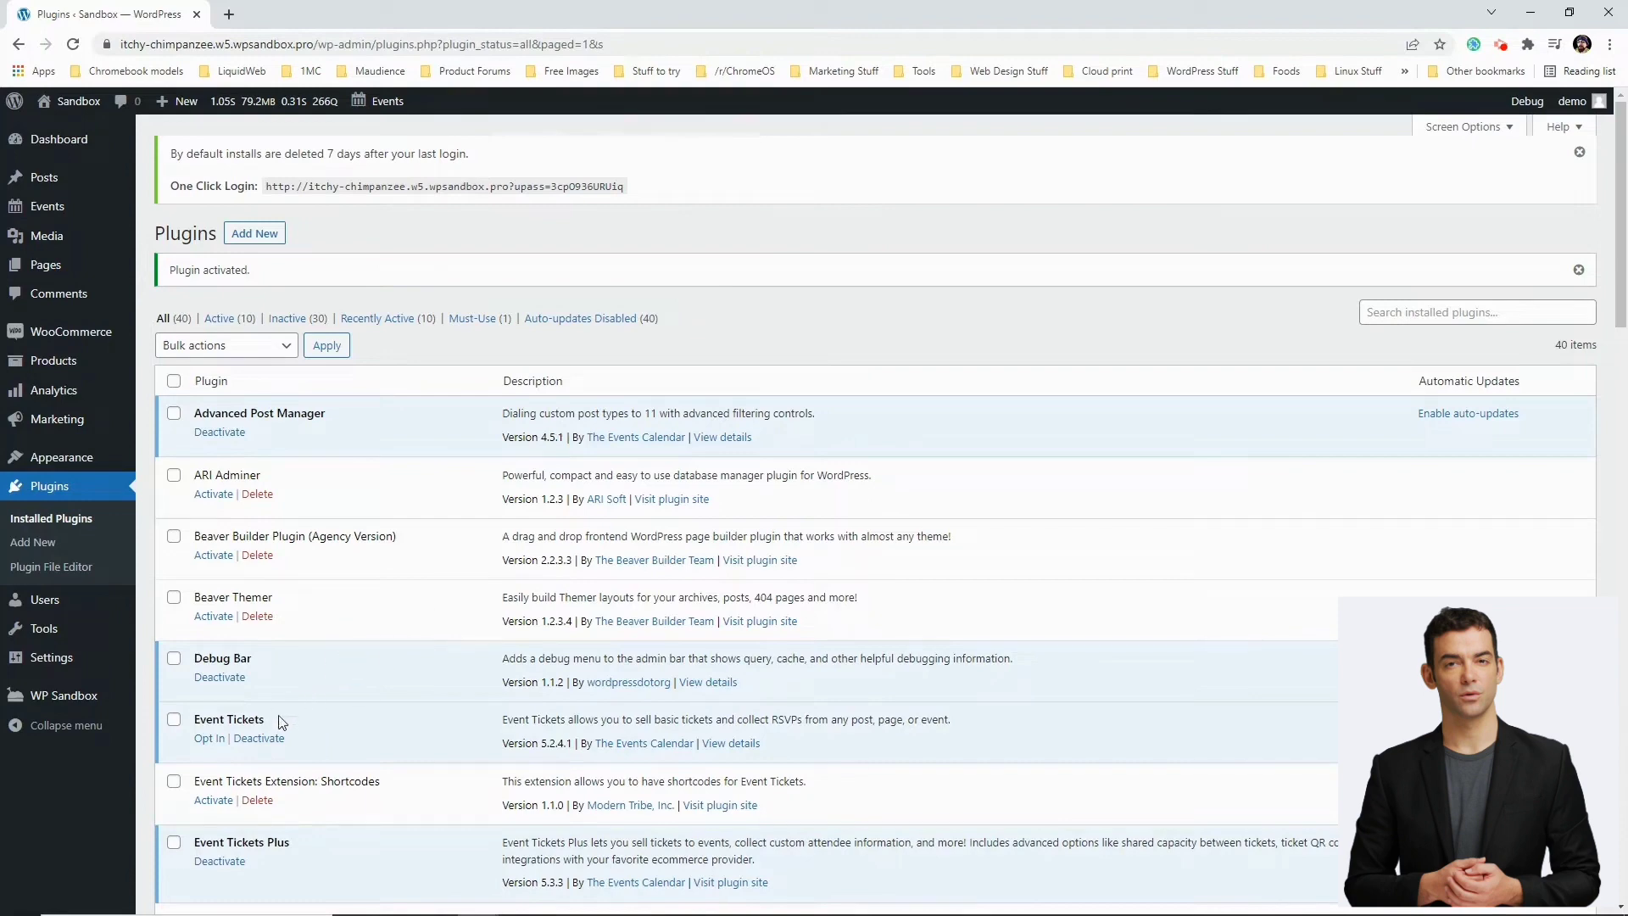
# Deactivate Event Tickets without feedback, then delete it along with its data
pyautogui.click(259, 739)
pyautogui.click(920, 463)
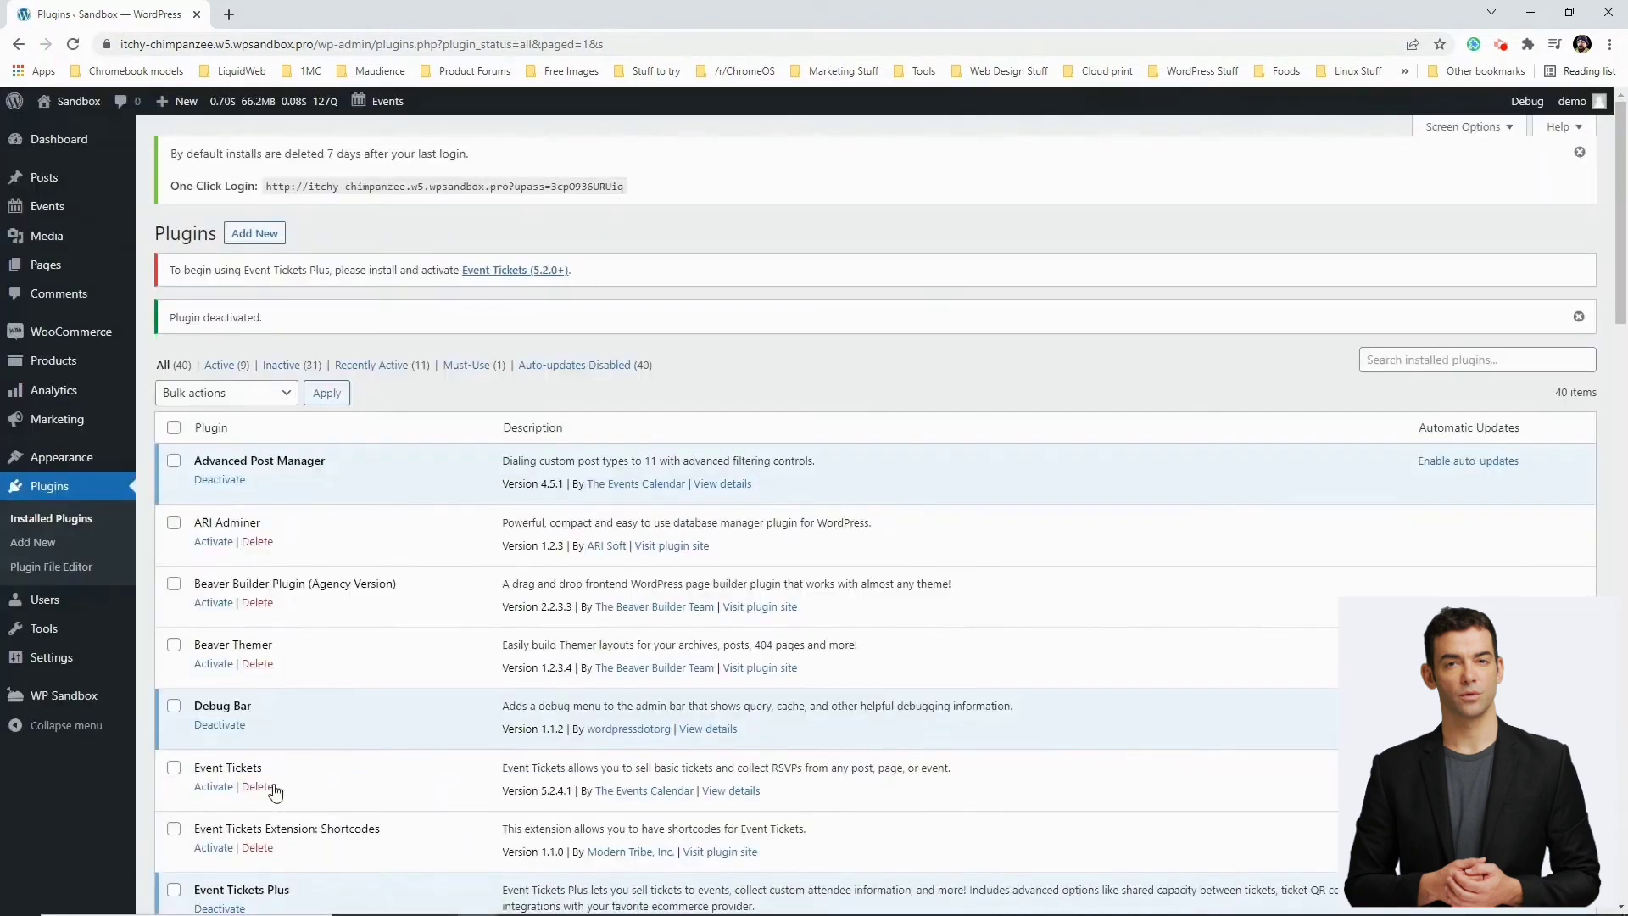
pyautogui.click(257, 787)
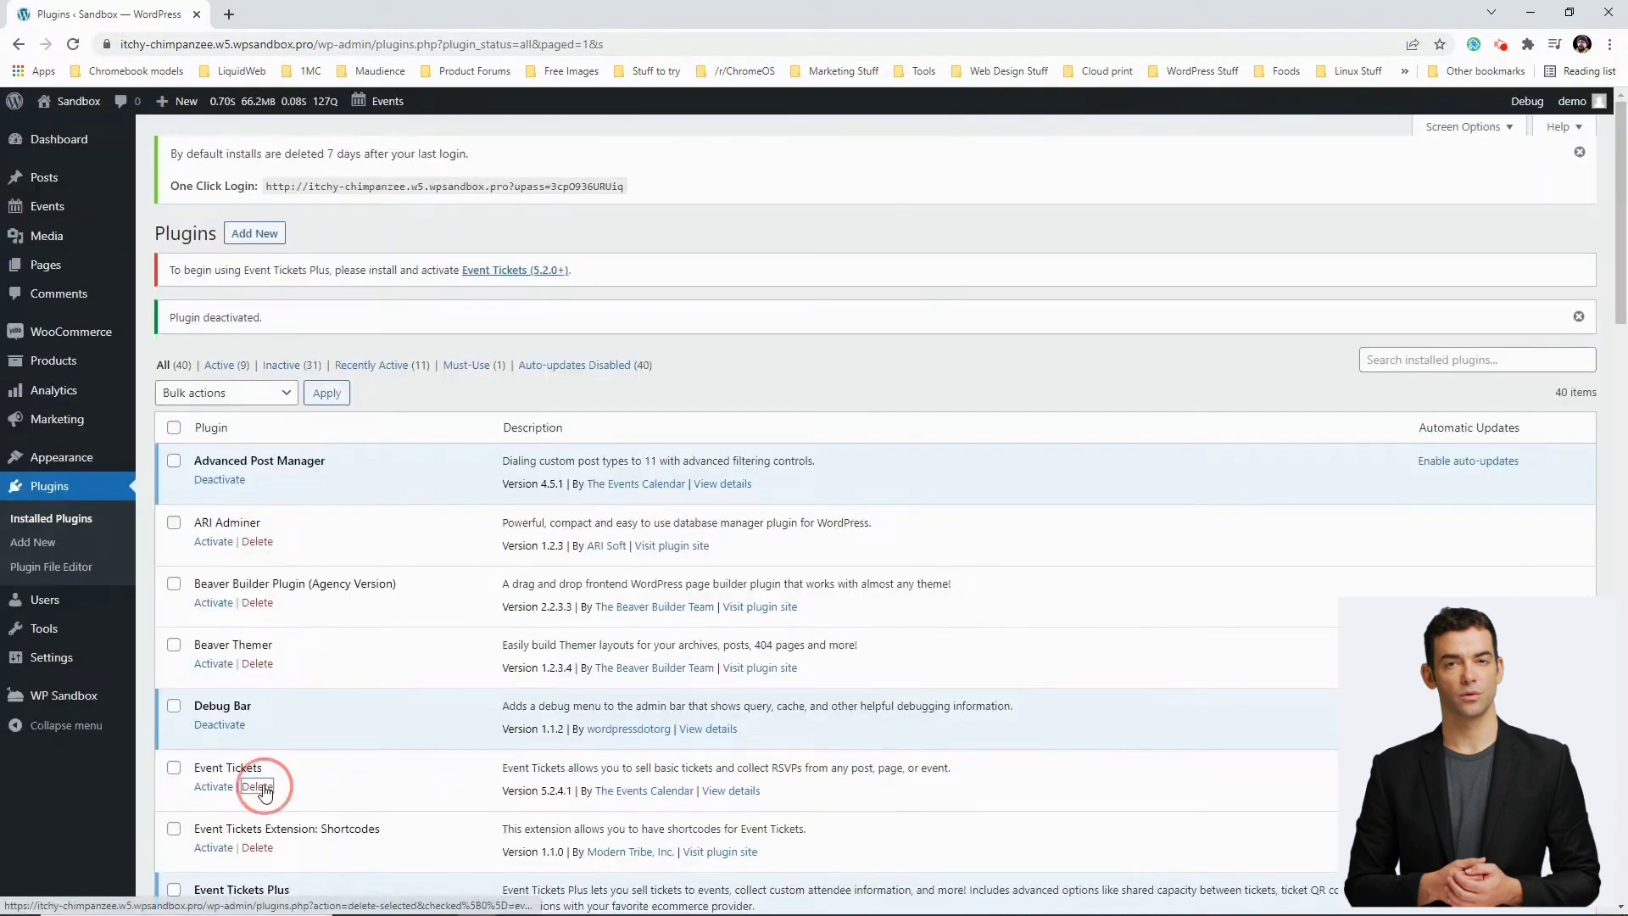
pyautogui.click(896, 140)
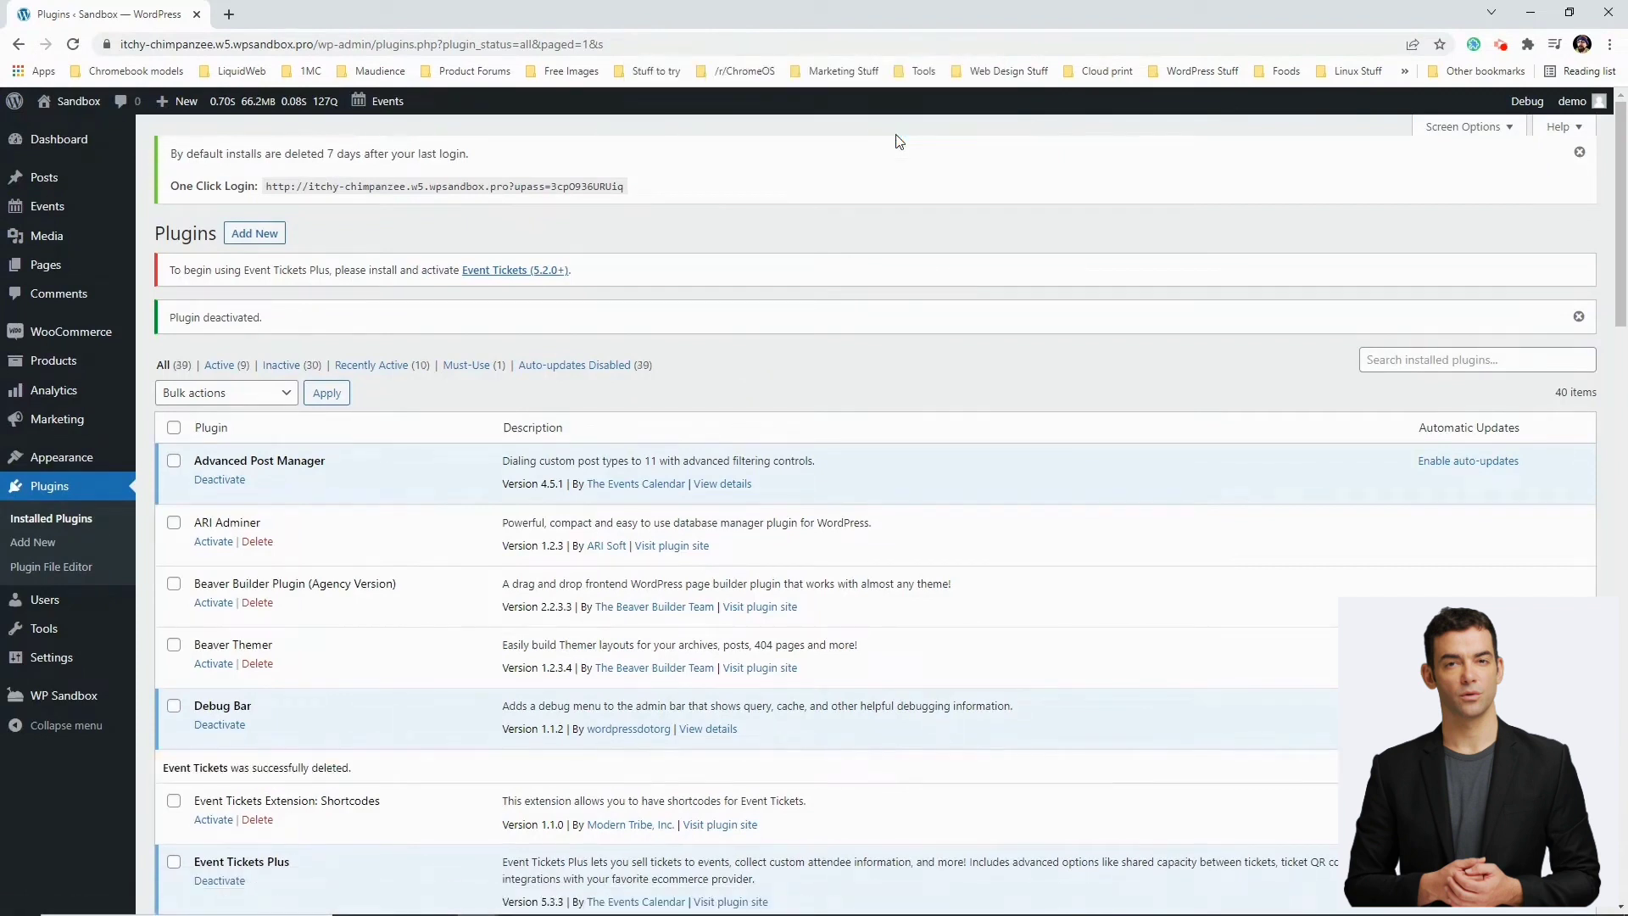
# Open theeventscalendar.com in a new tab and sign in with the saved account login
pyautogui.click(229, 14)
pyautogui.write('theeve')
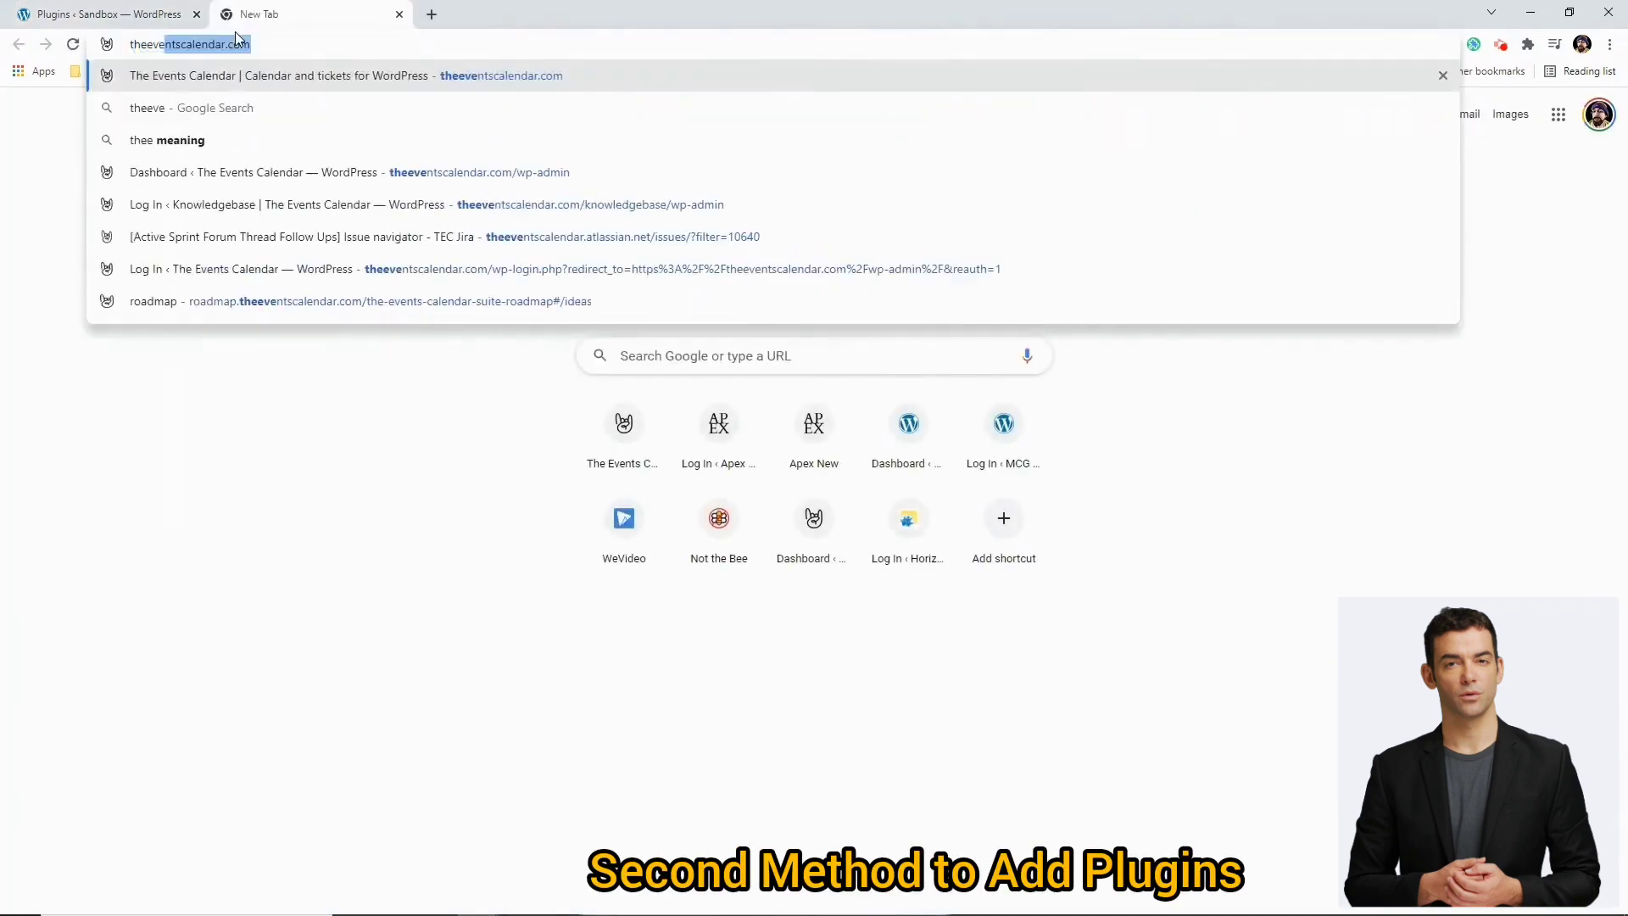
pyautogui.write('ntscalendar.com')
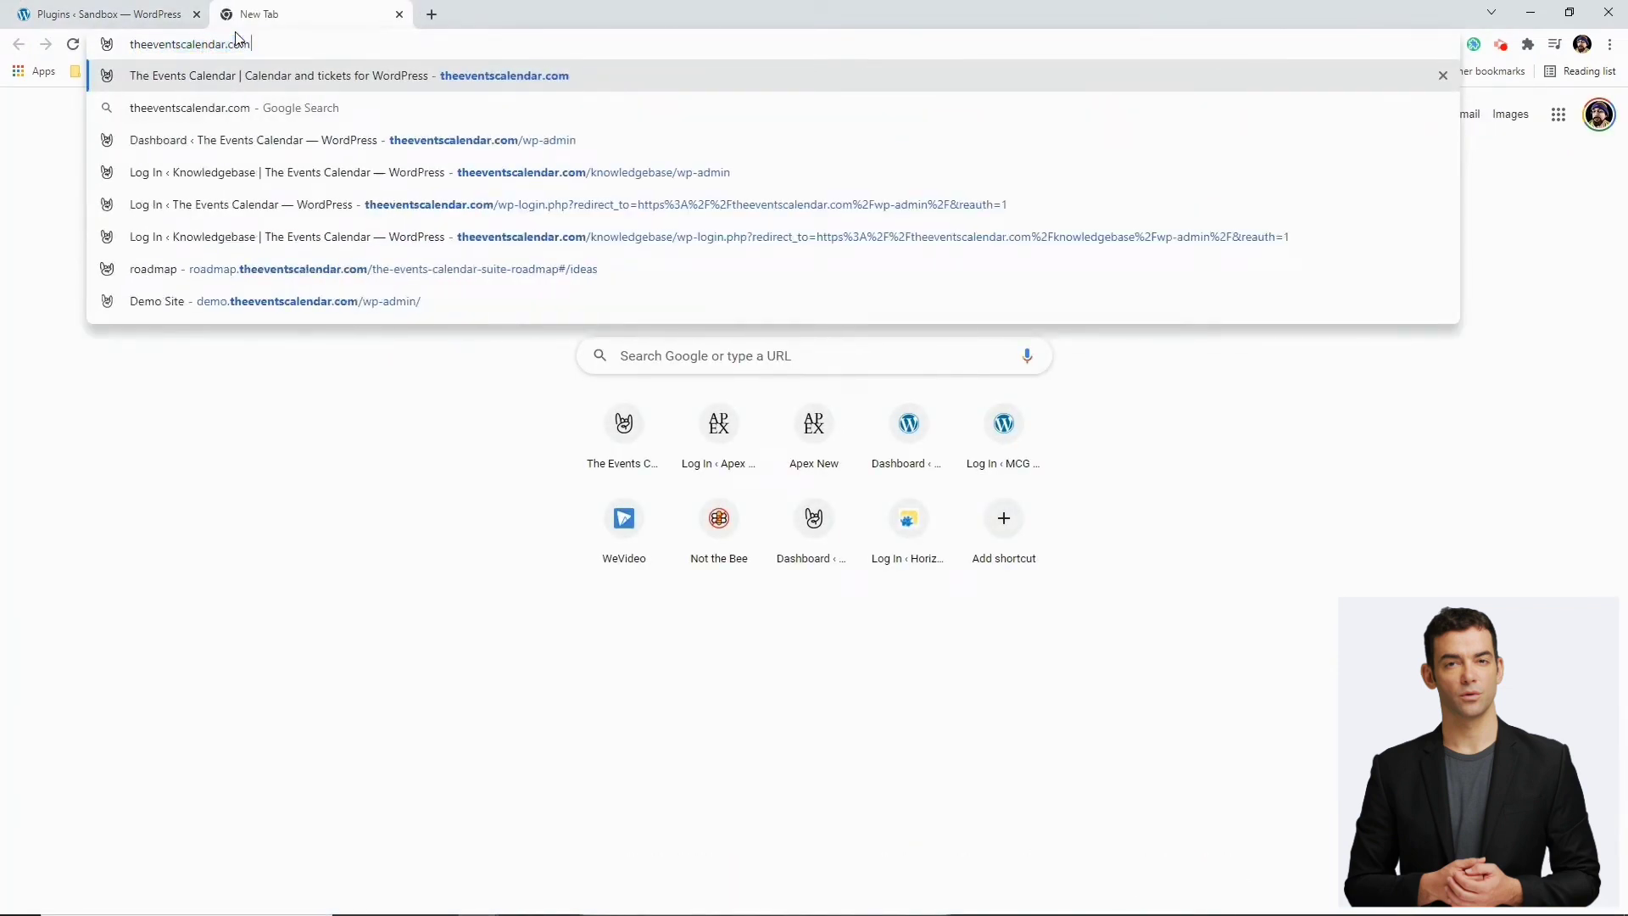
pyautogui.press('Return')
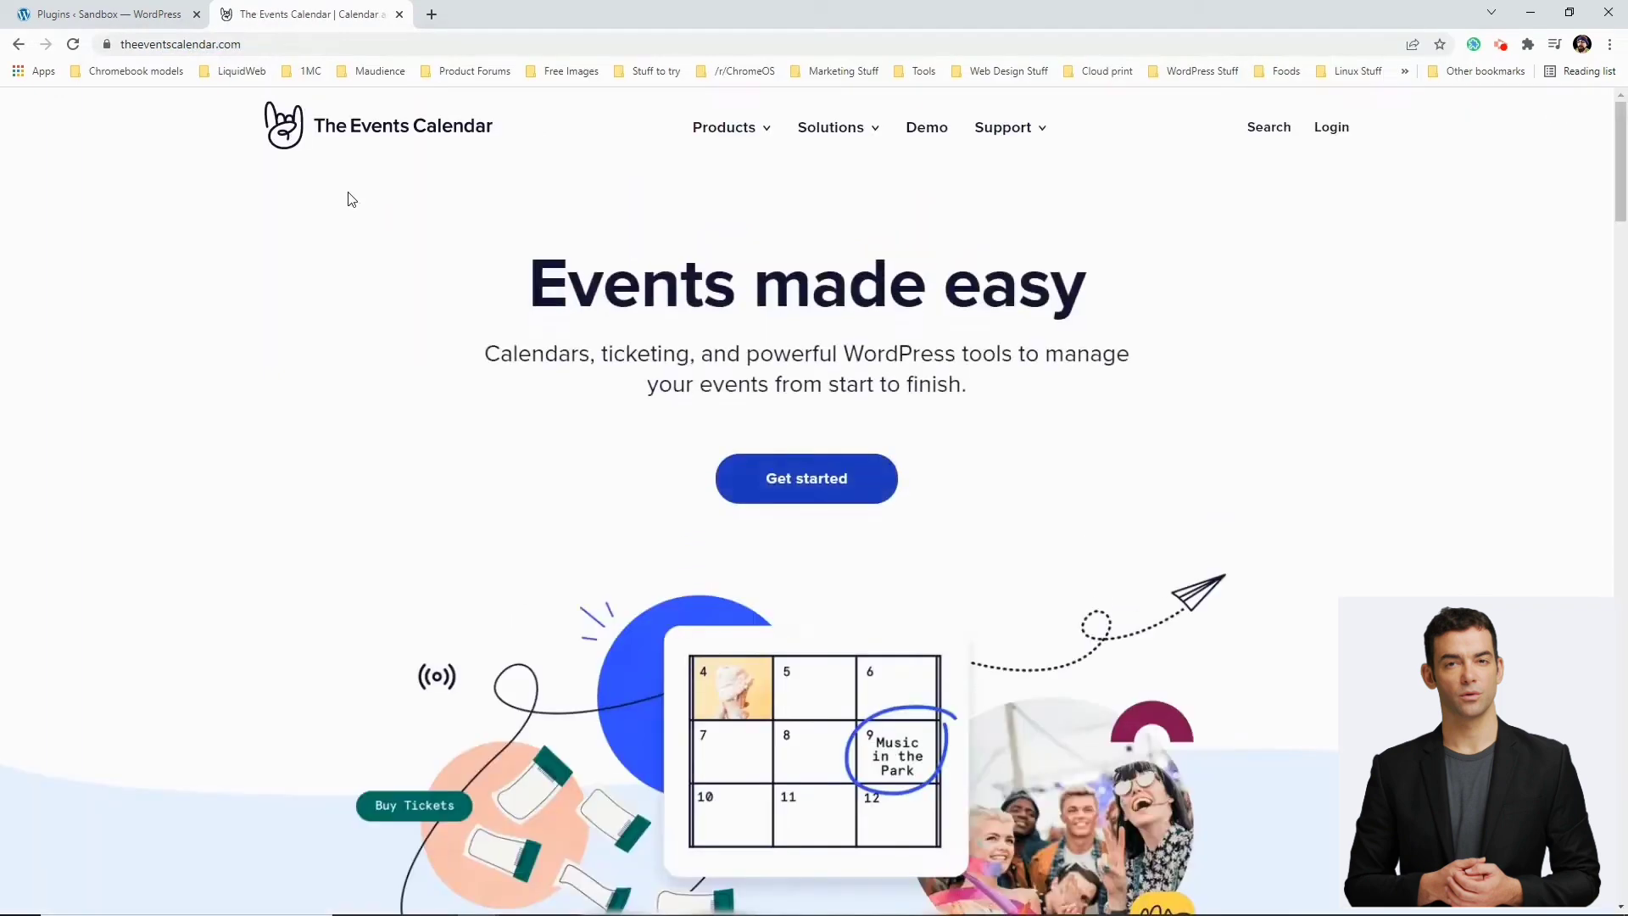
pyautogui.click(1331, 127)
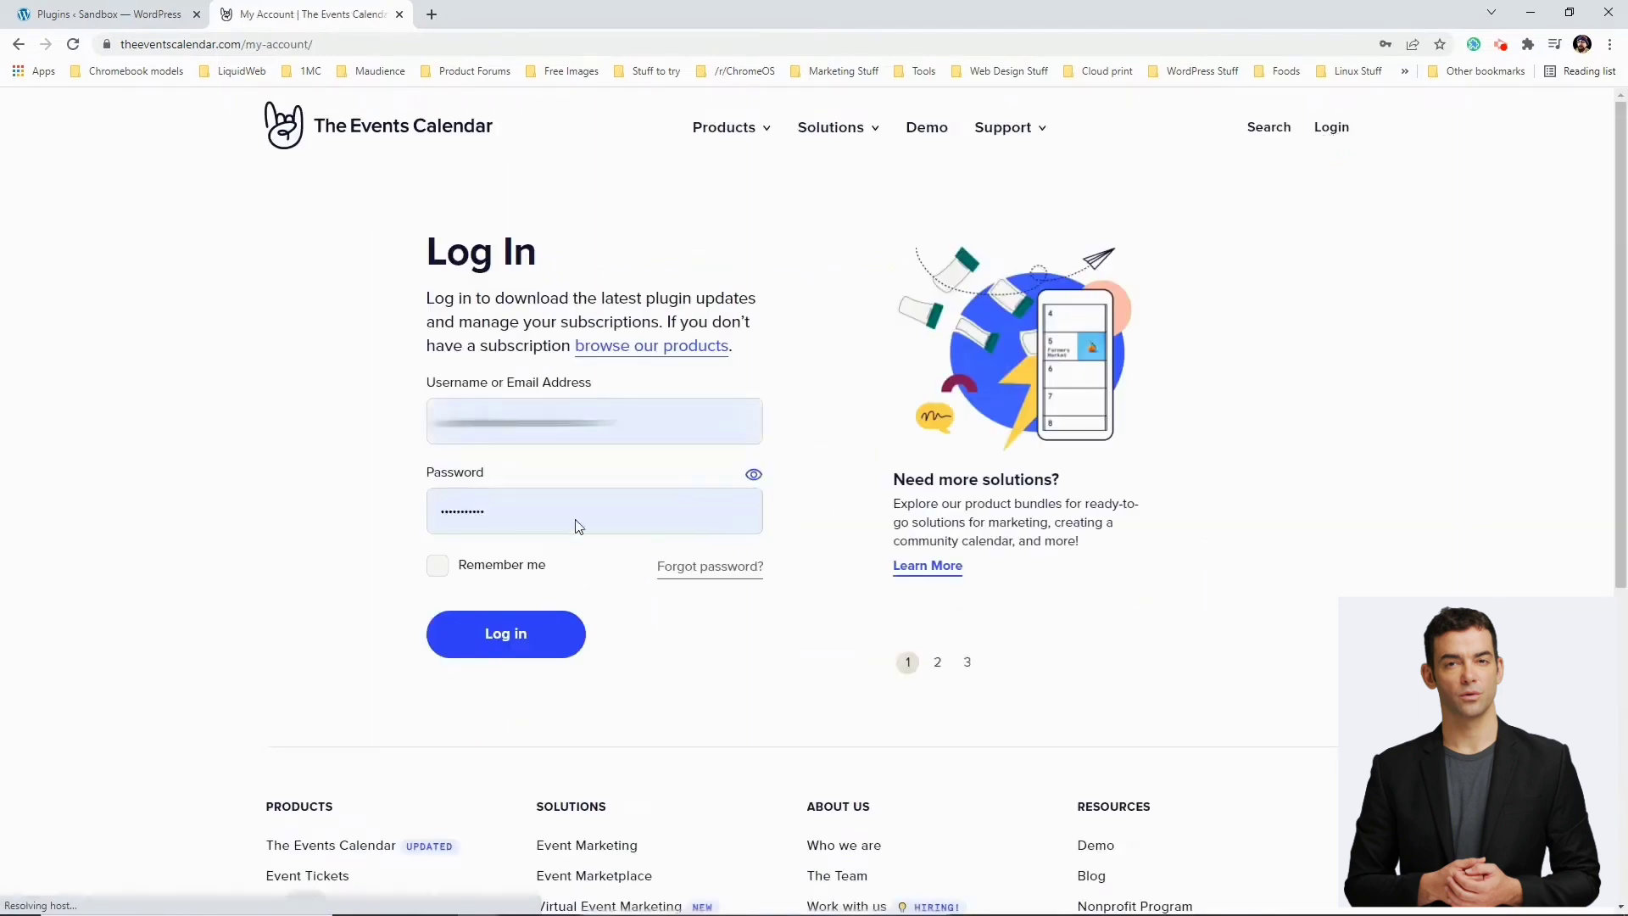
pyautogui.click(593, 409)
pyautogui.click(551, 524)
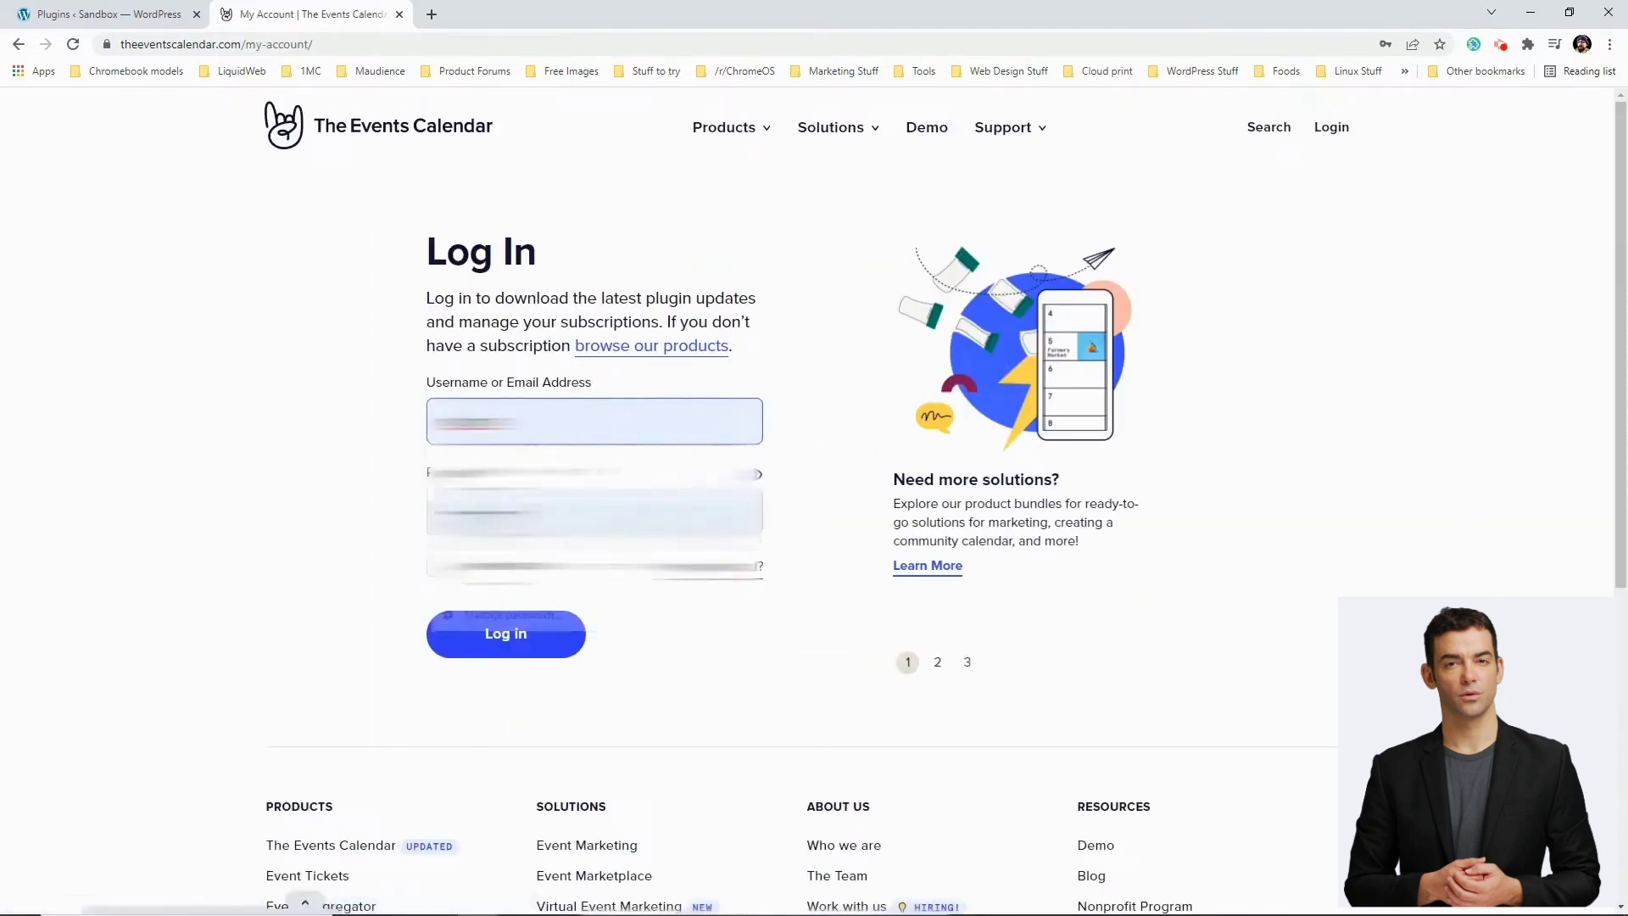
pyautogui.click(511, 641)
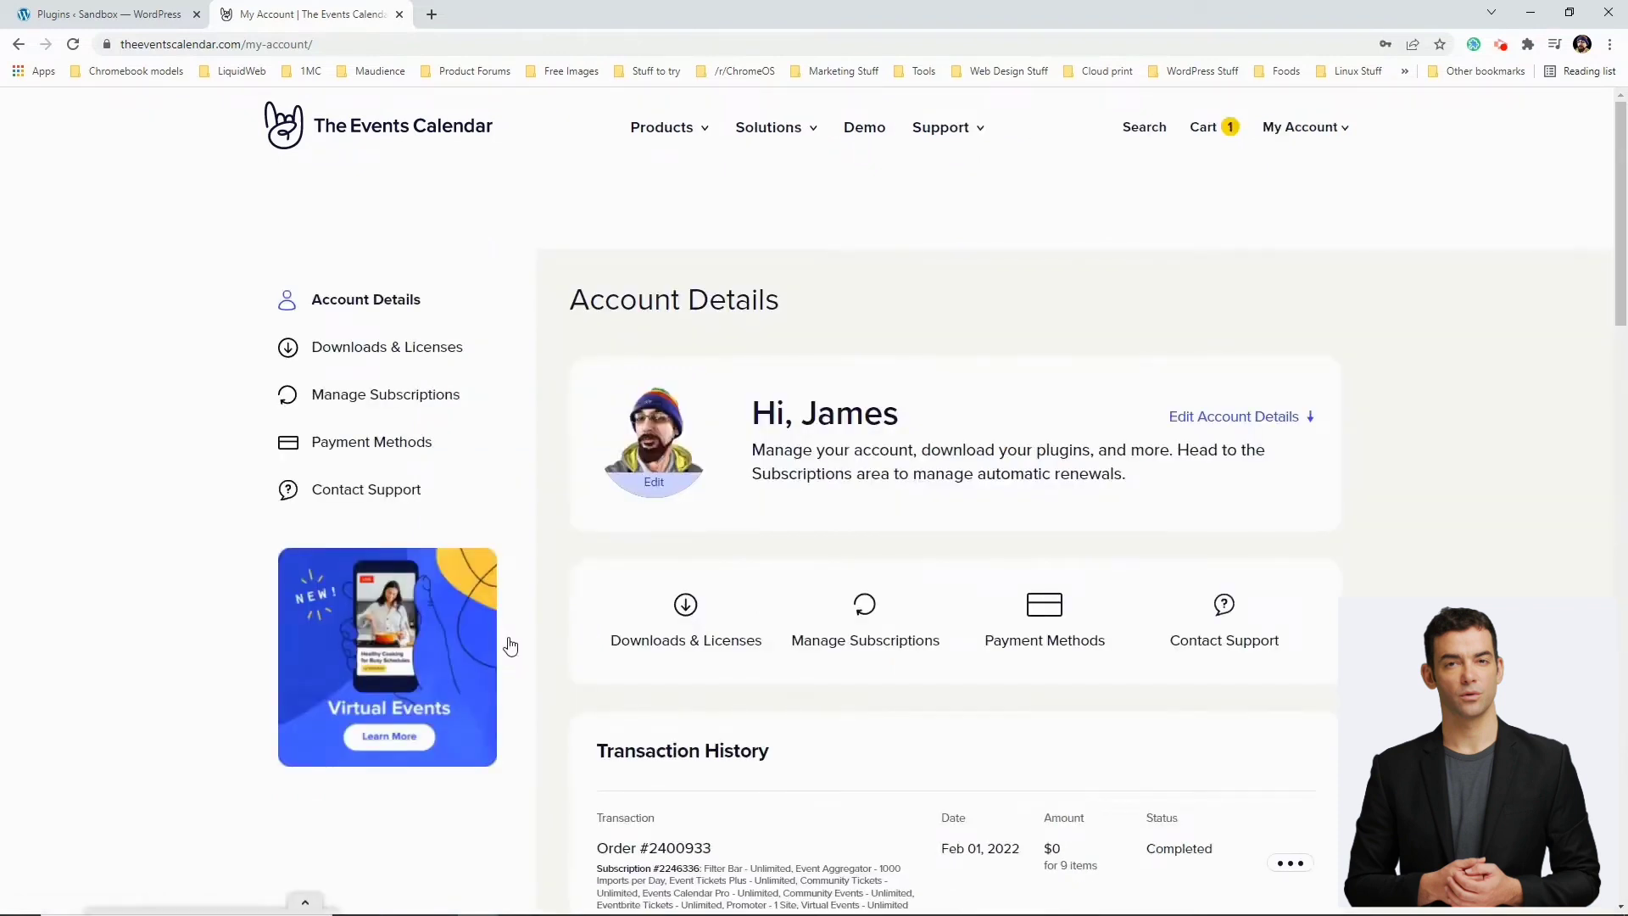
# Download the Event Tickets zip from Downloads & Licenses into Documents\plugin-install
pyautogui.moveTo(1314, 128)
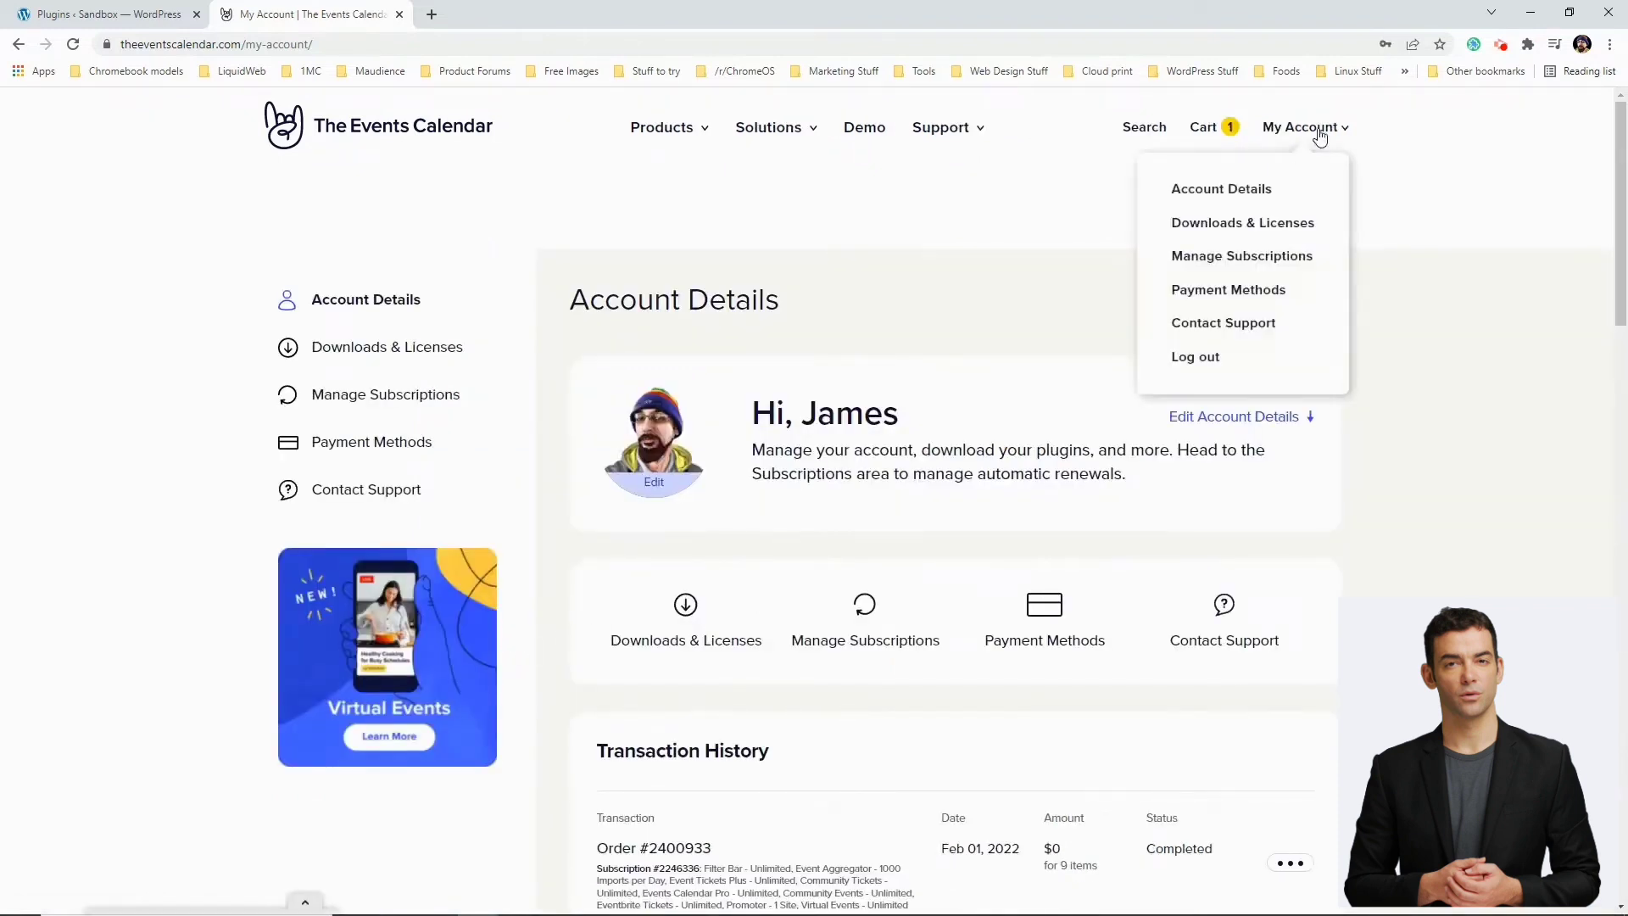
pyautogui.click(1246, 208)
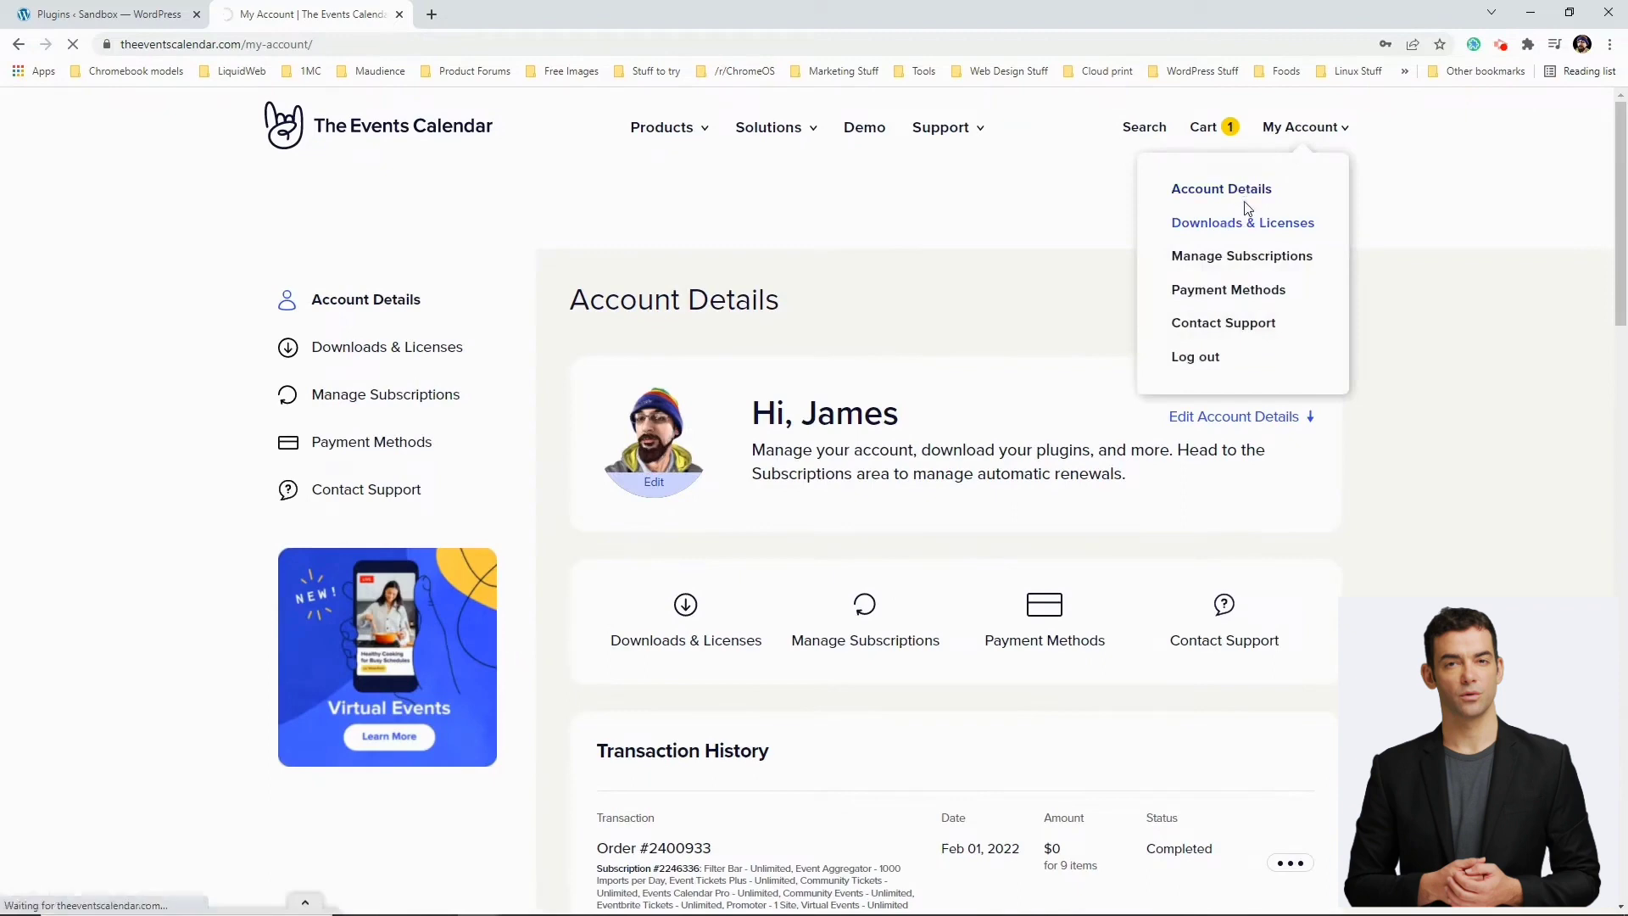
pyautogui.scroll(-1, 920, 509)
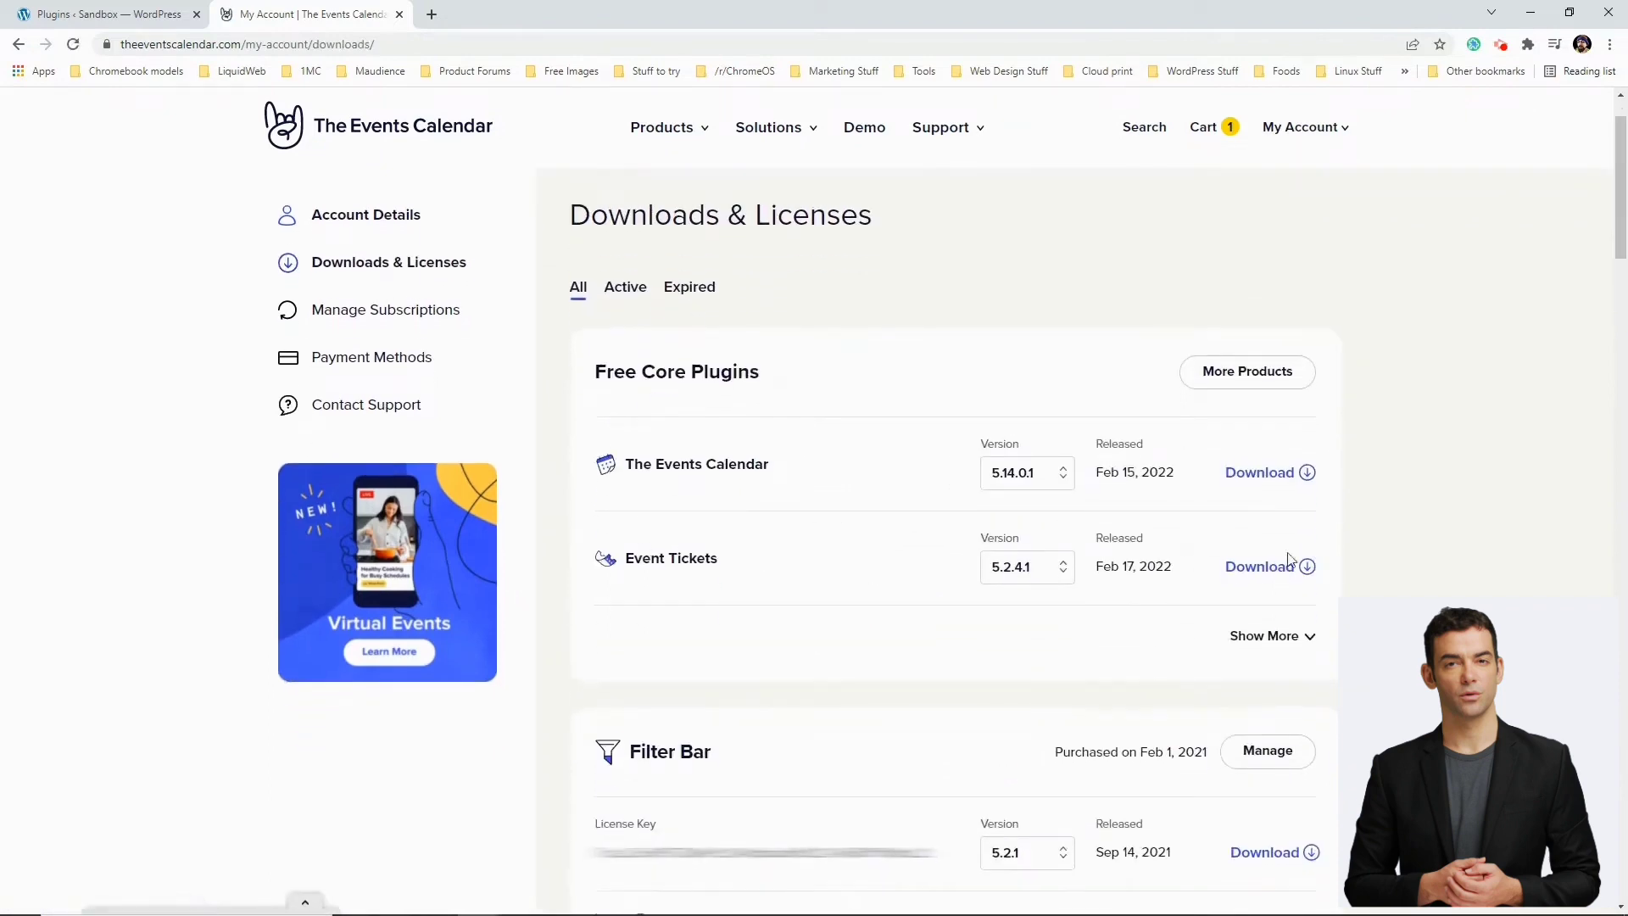
pyautogui.click(1256, 566)
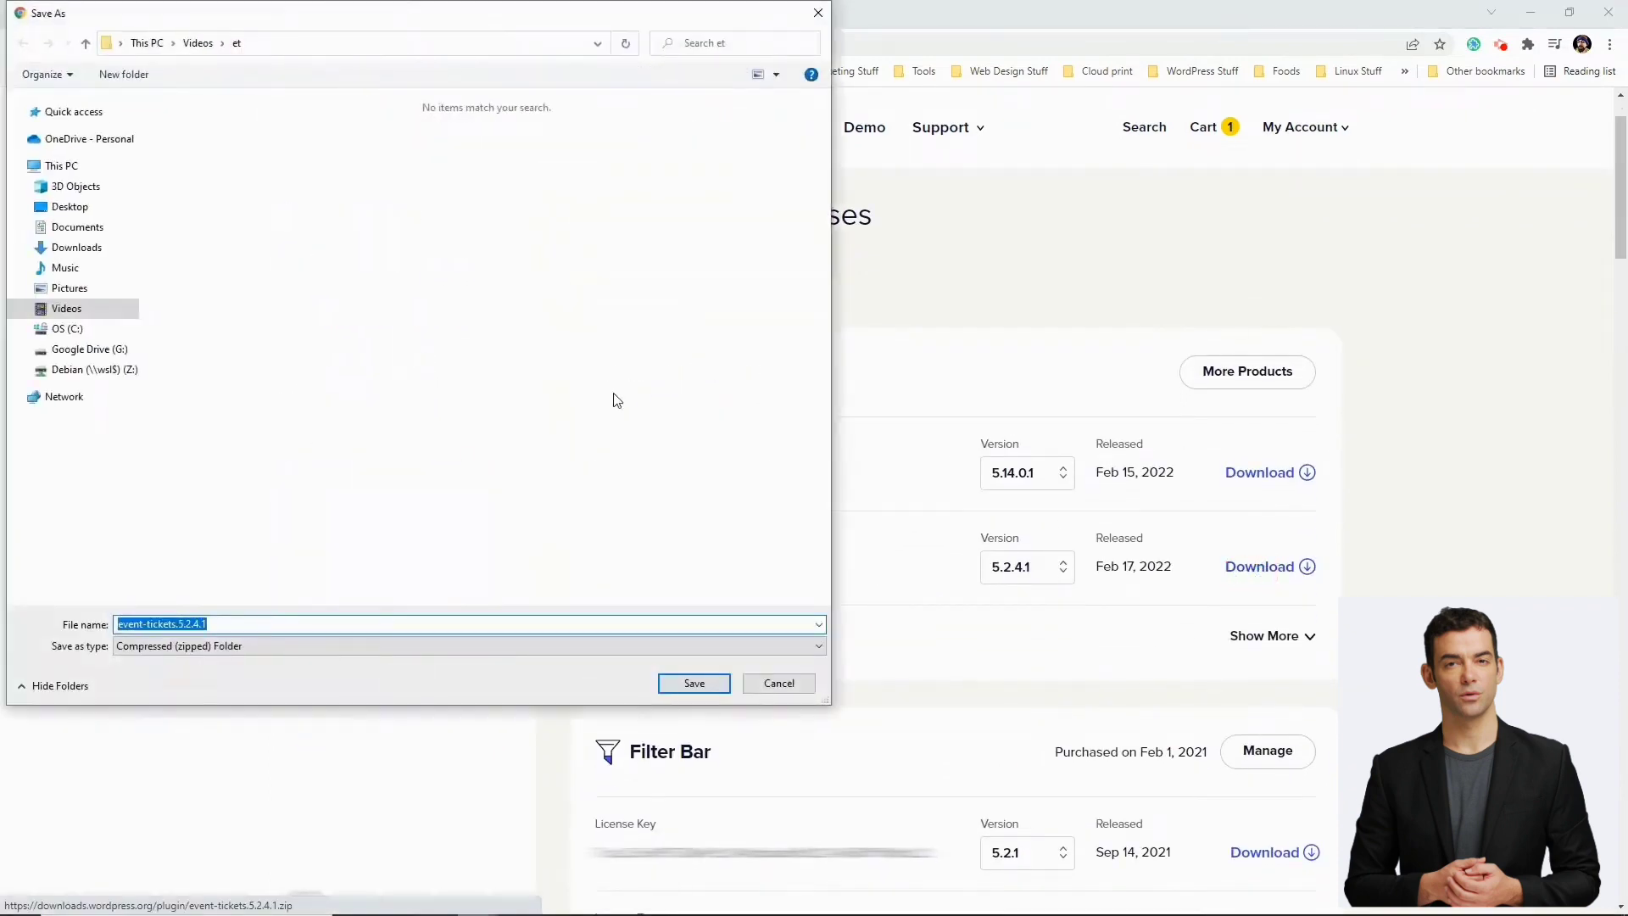
pyautogui.click(85, 229)
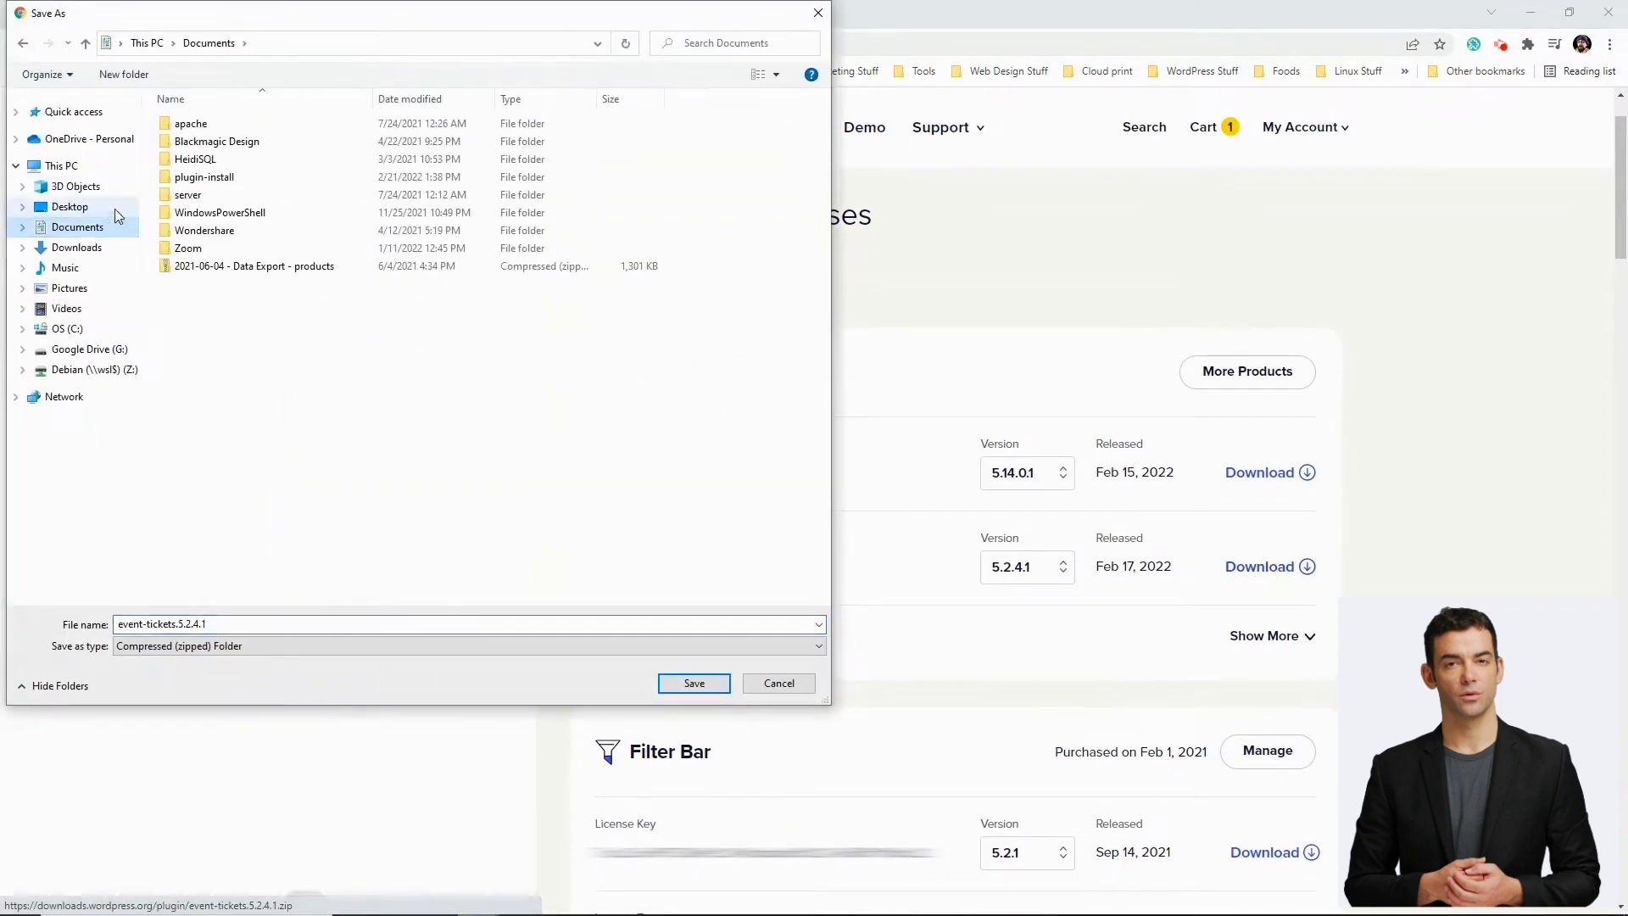
pyautogui.doubleClick(203, 177)
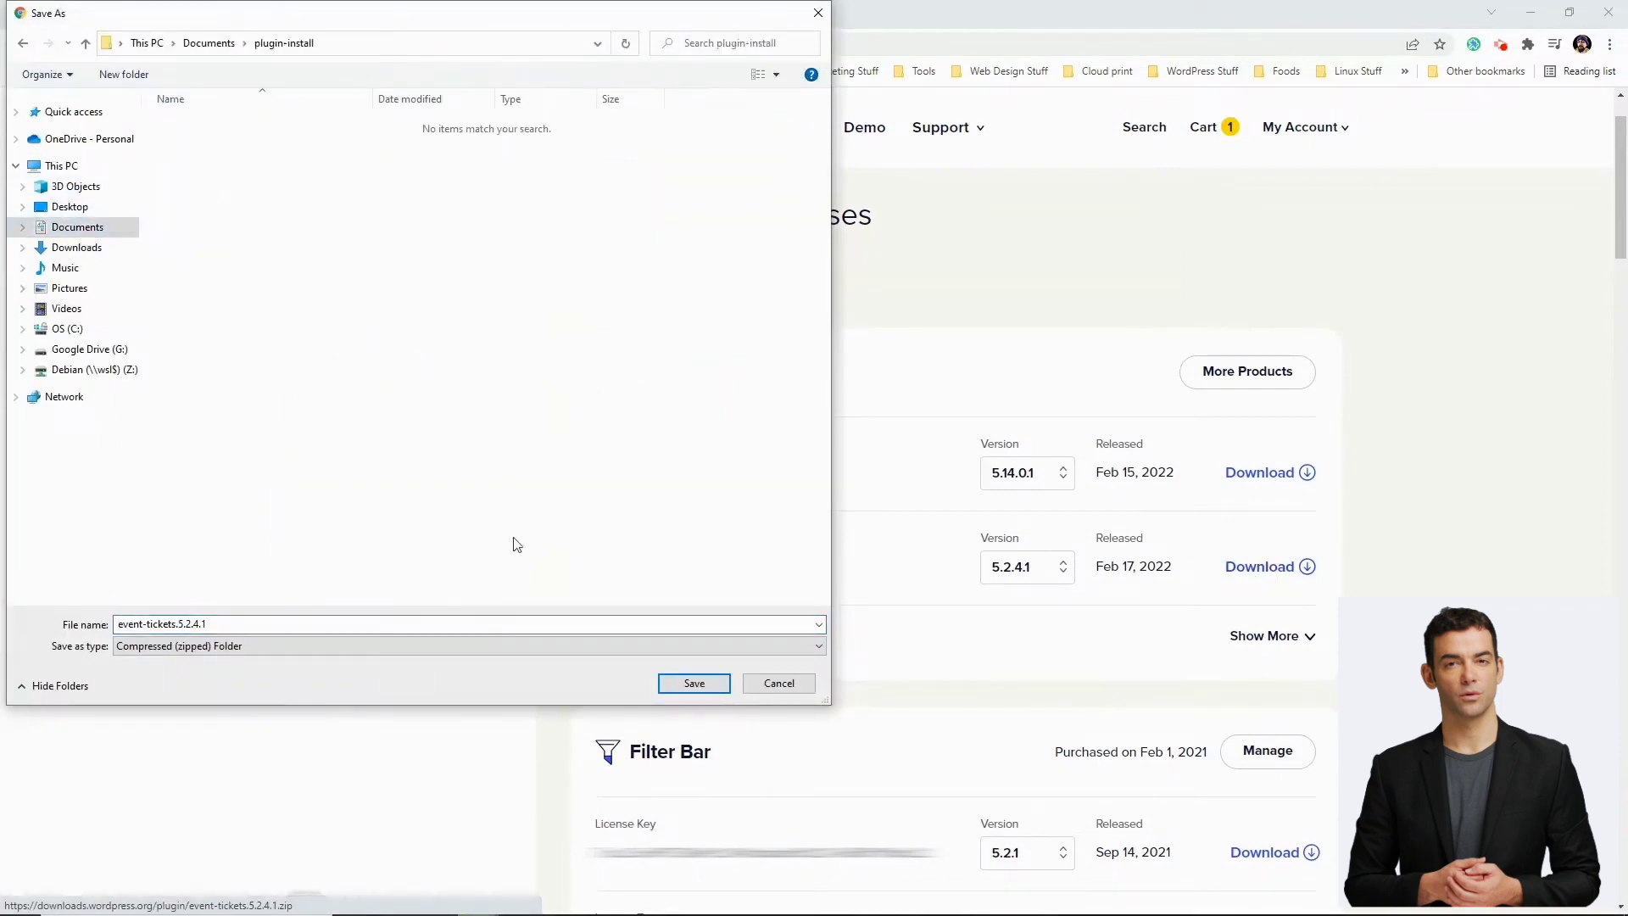
pyautogui.click(688, 682)
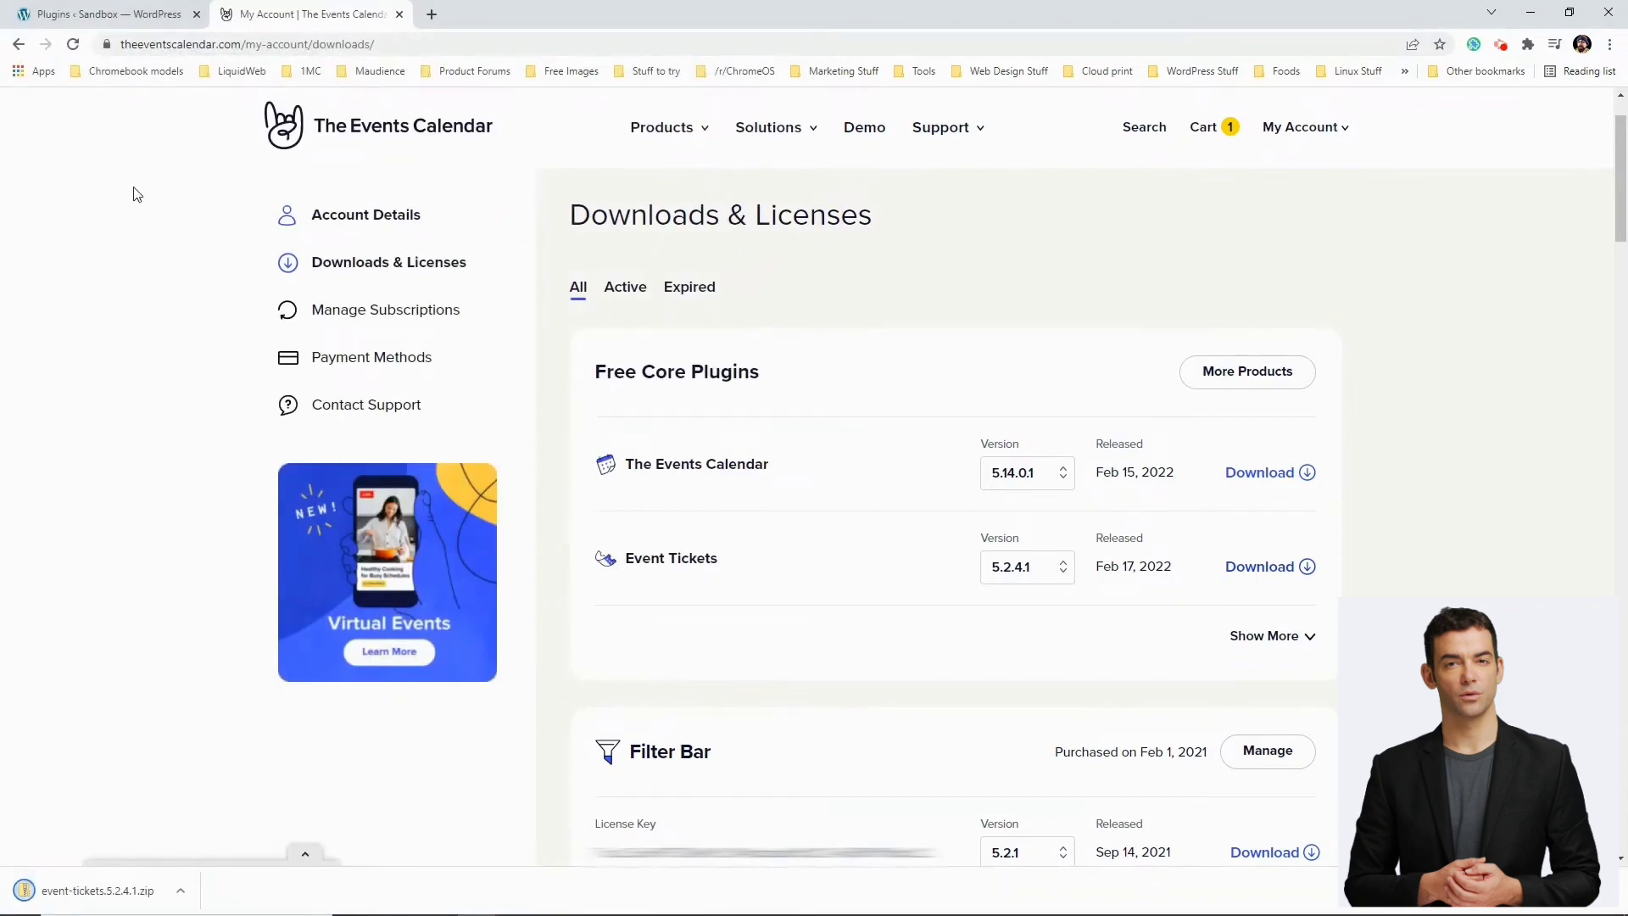
pyautogui.click(122, 23)
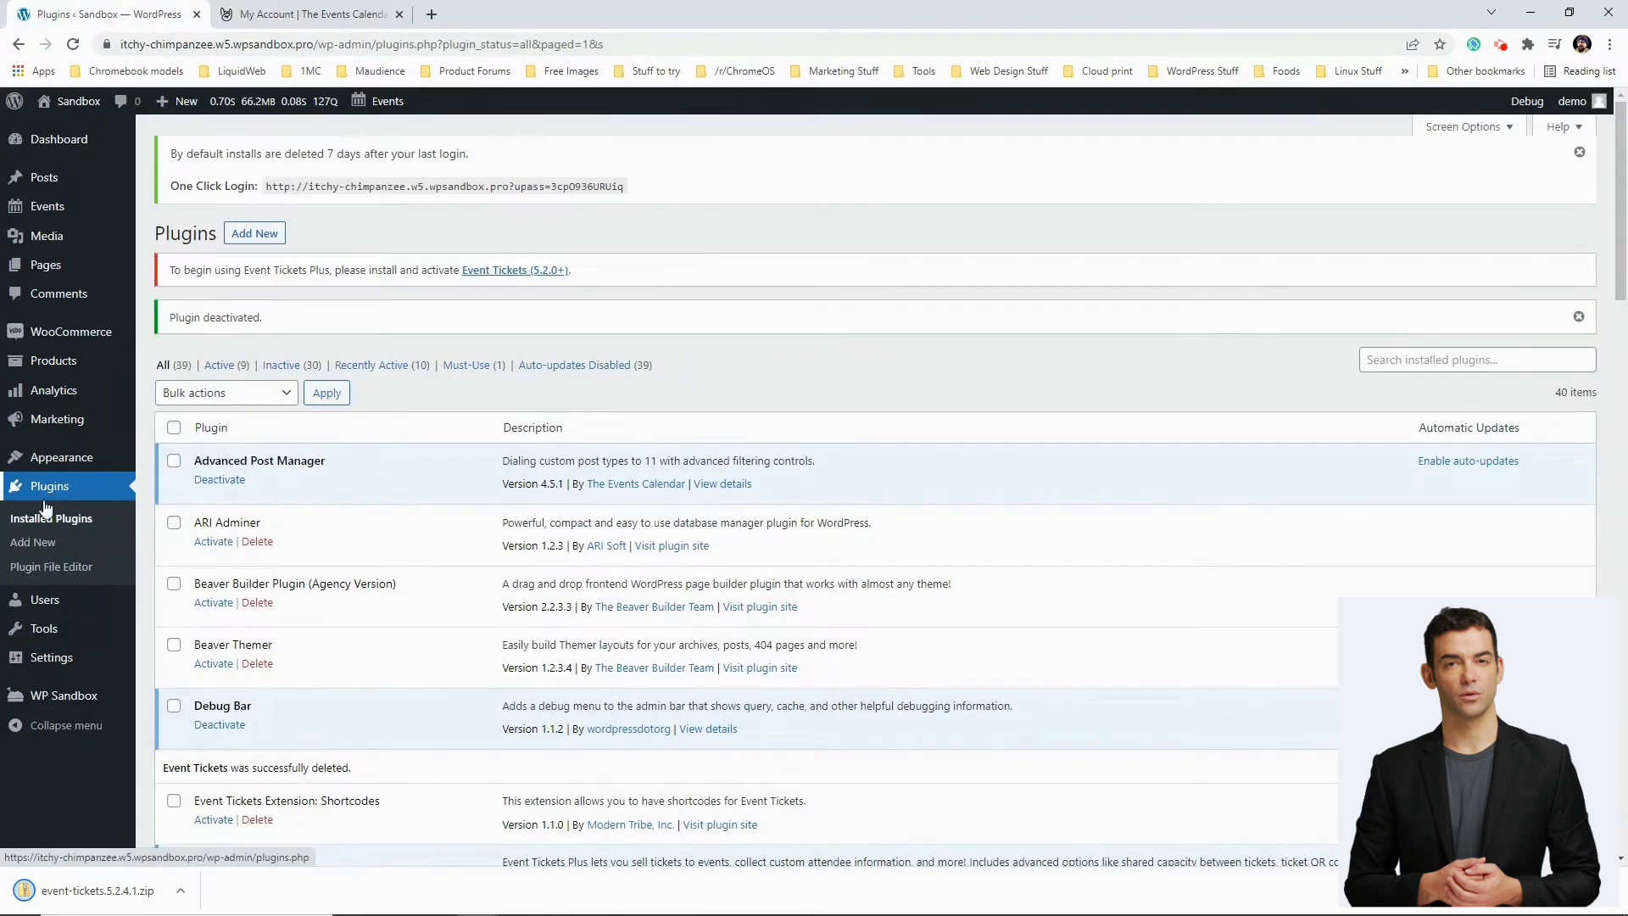
# Upload event-tickets.5.2.4.1.zip from Documents\plugin-install on Add New, install it, and activate it
pyautogui.click(38, 542)
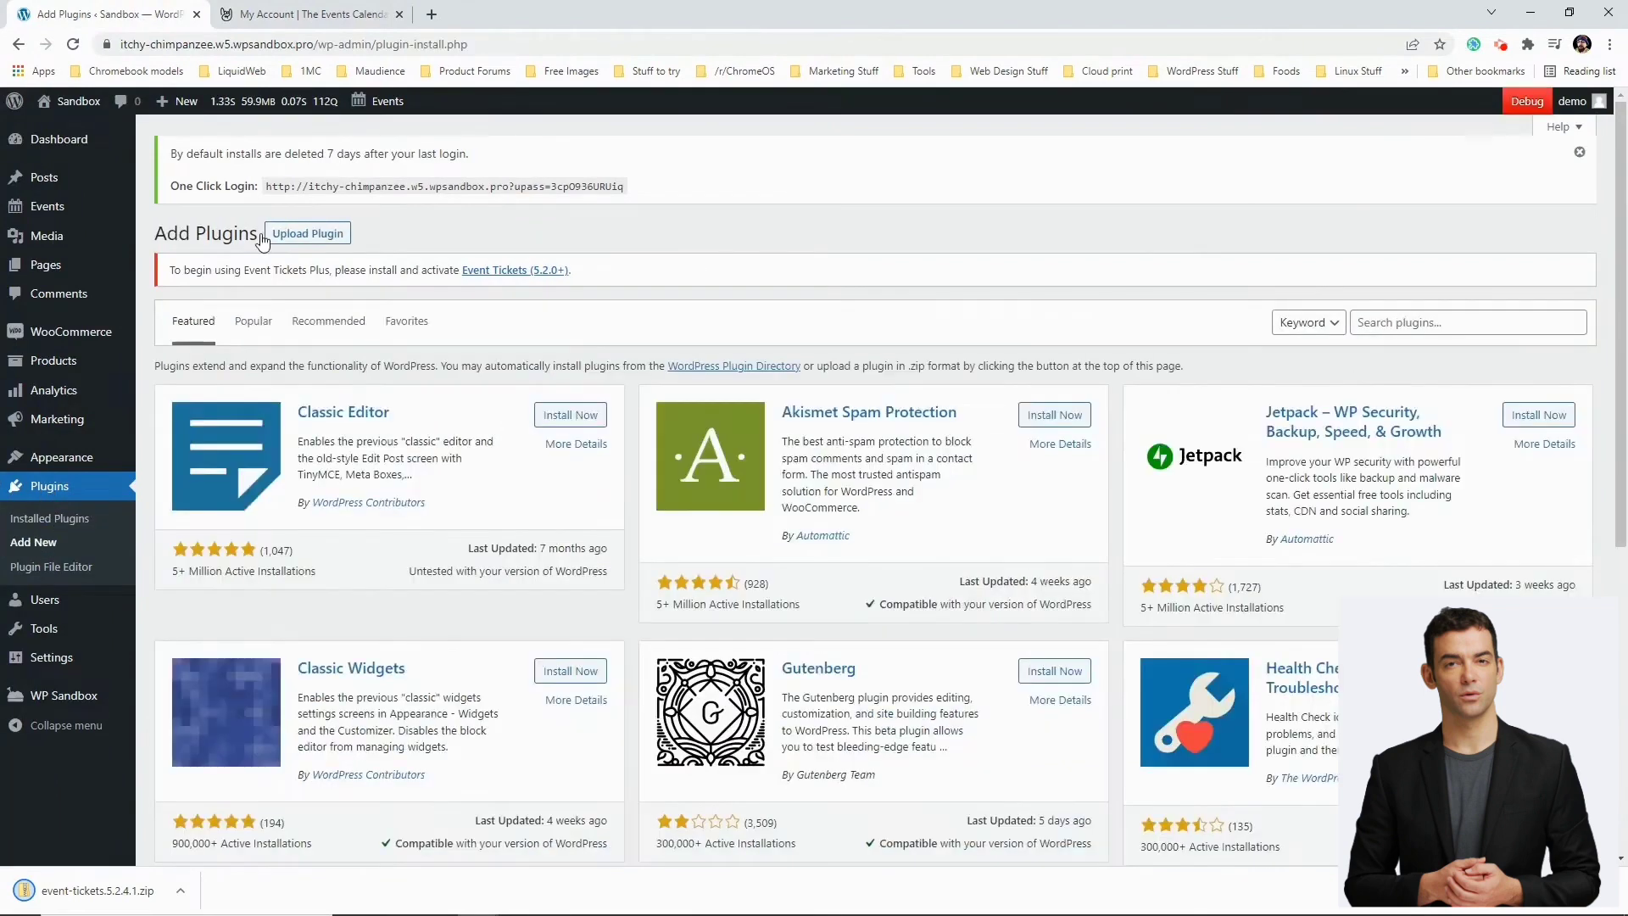
pyautogui.click(312, 239)
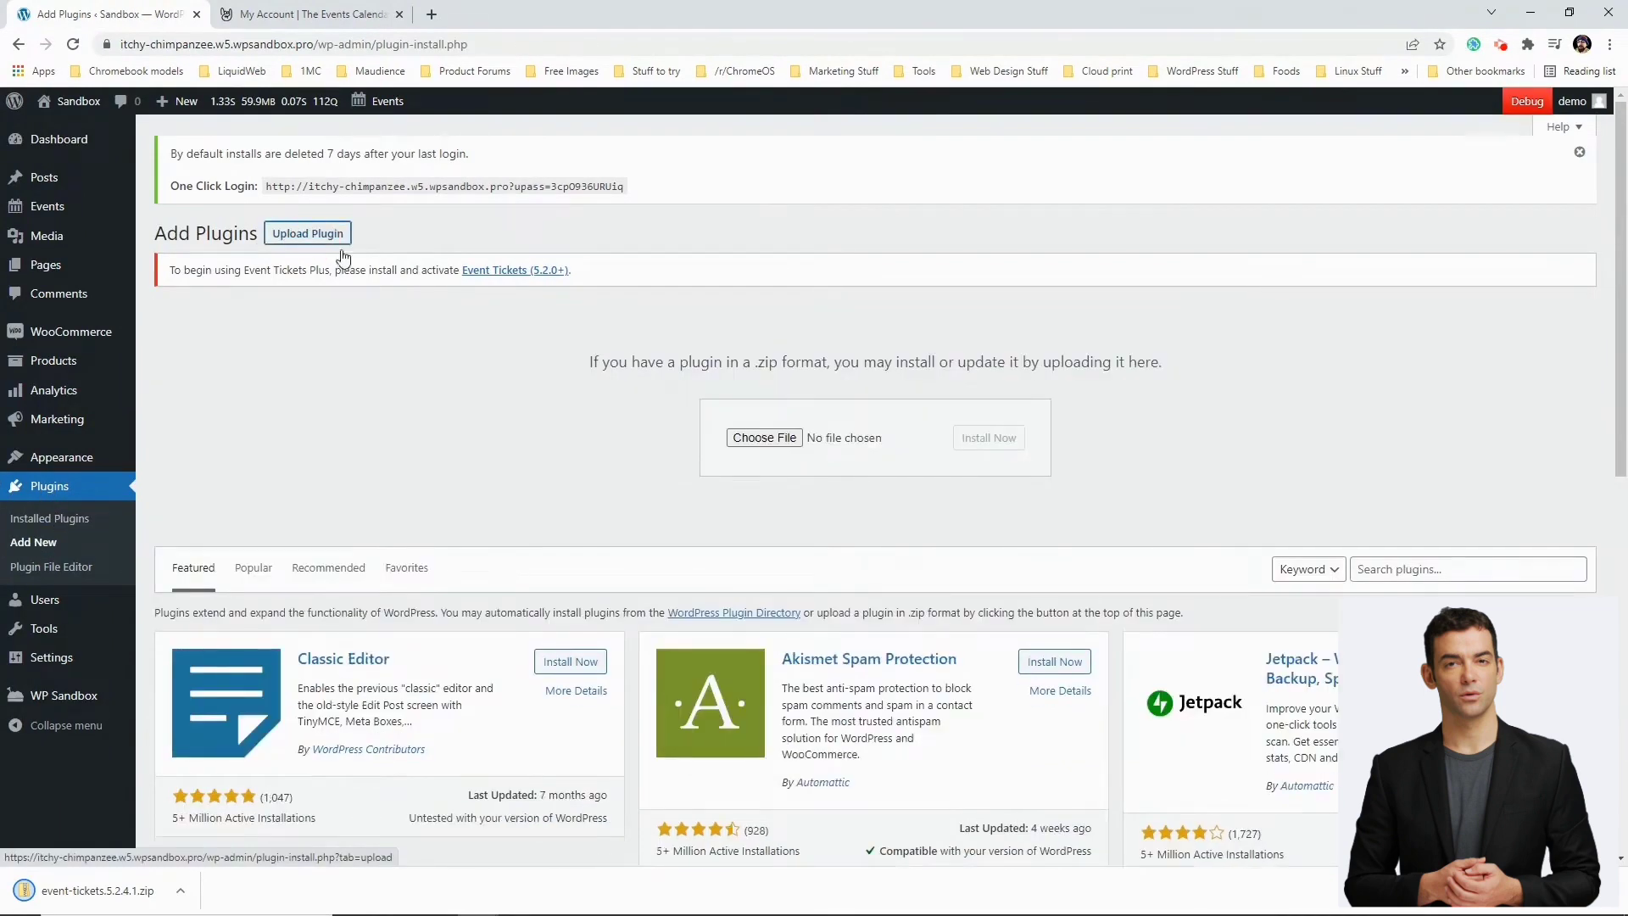
pyautogui.click(764, 438)
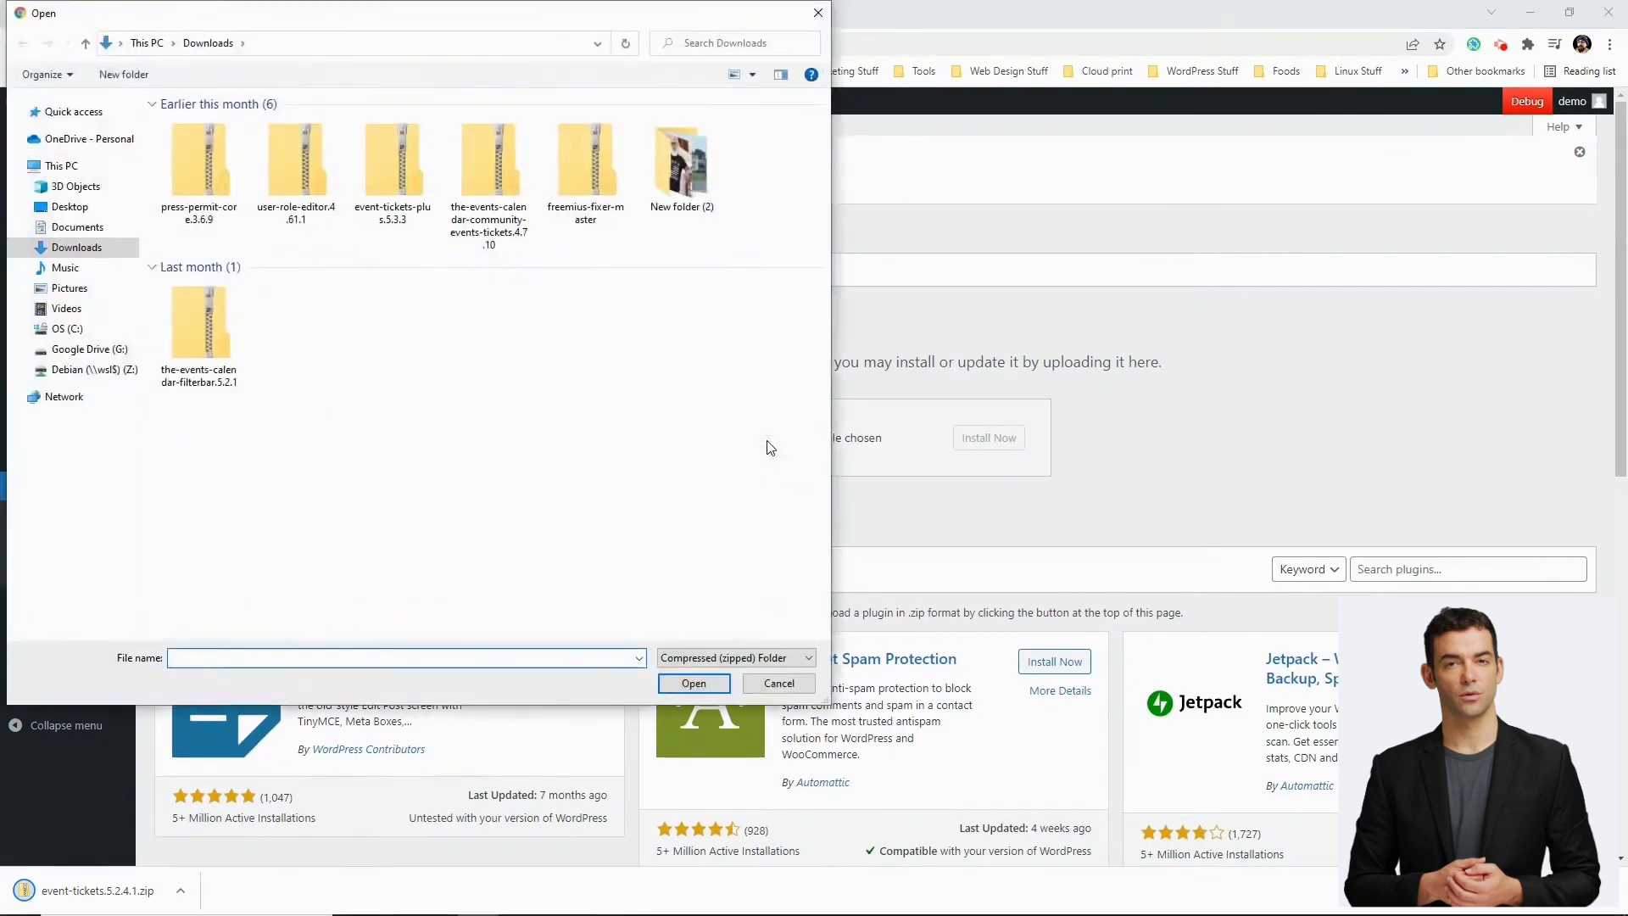
pyautogui.click(88, 229)
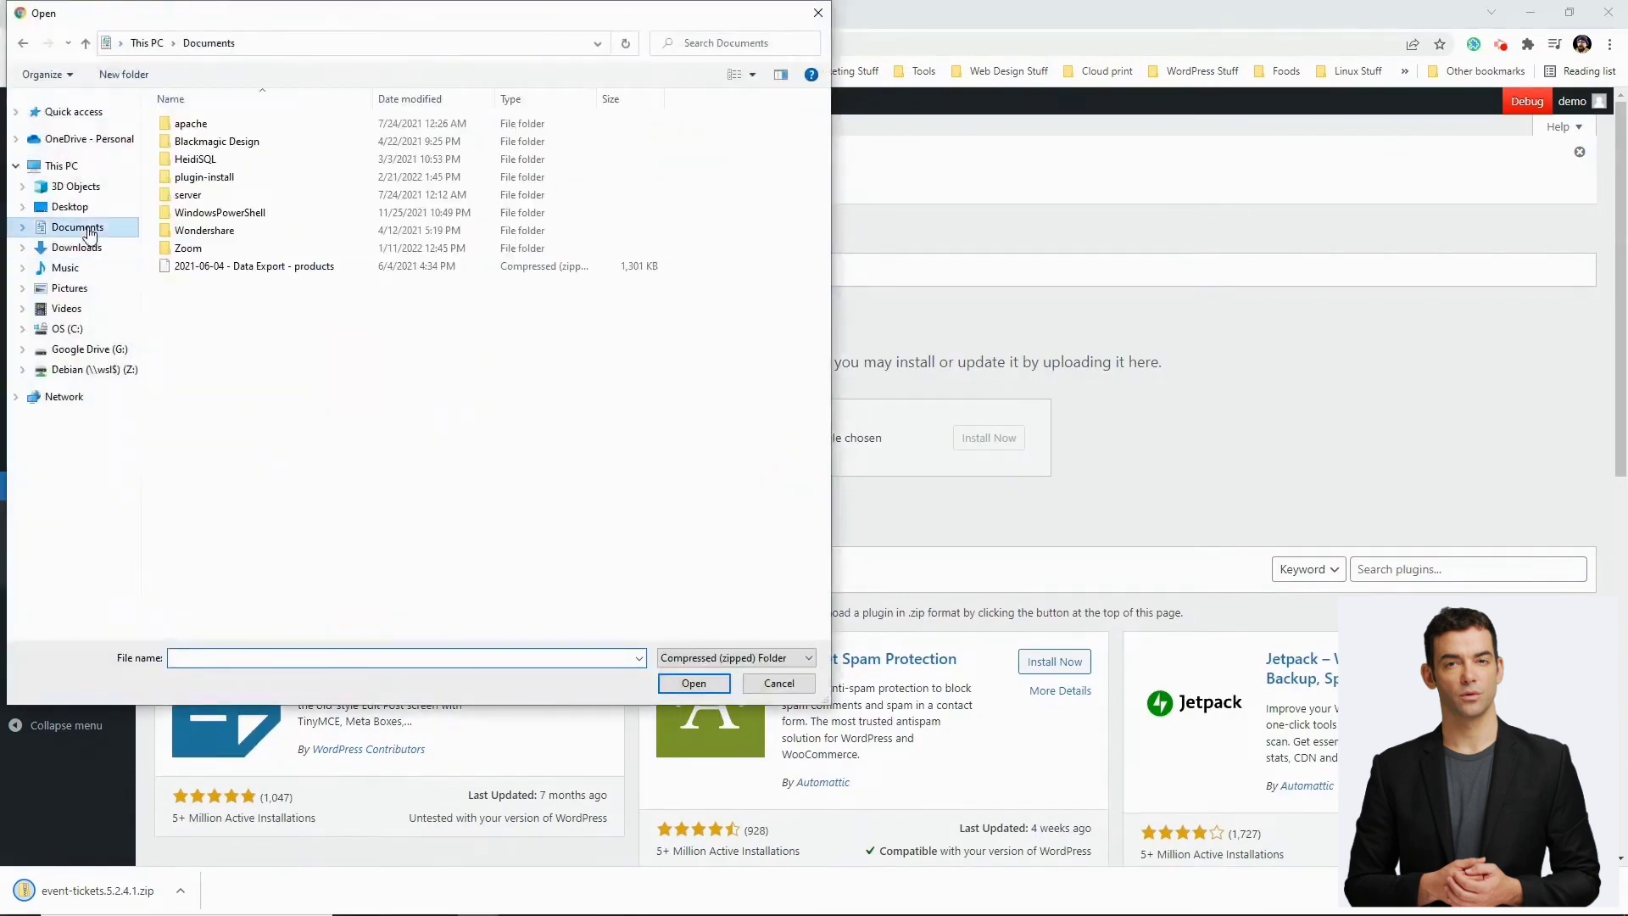
pyautogui.doubleClick(204, 178)
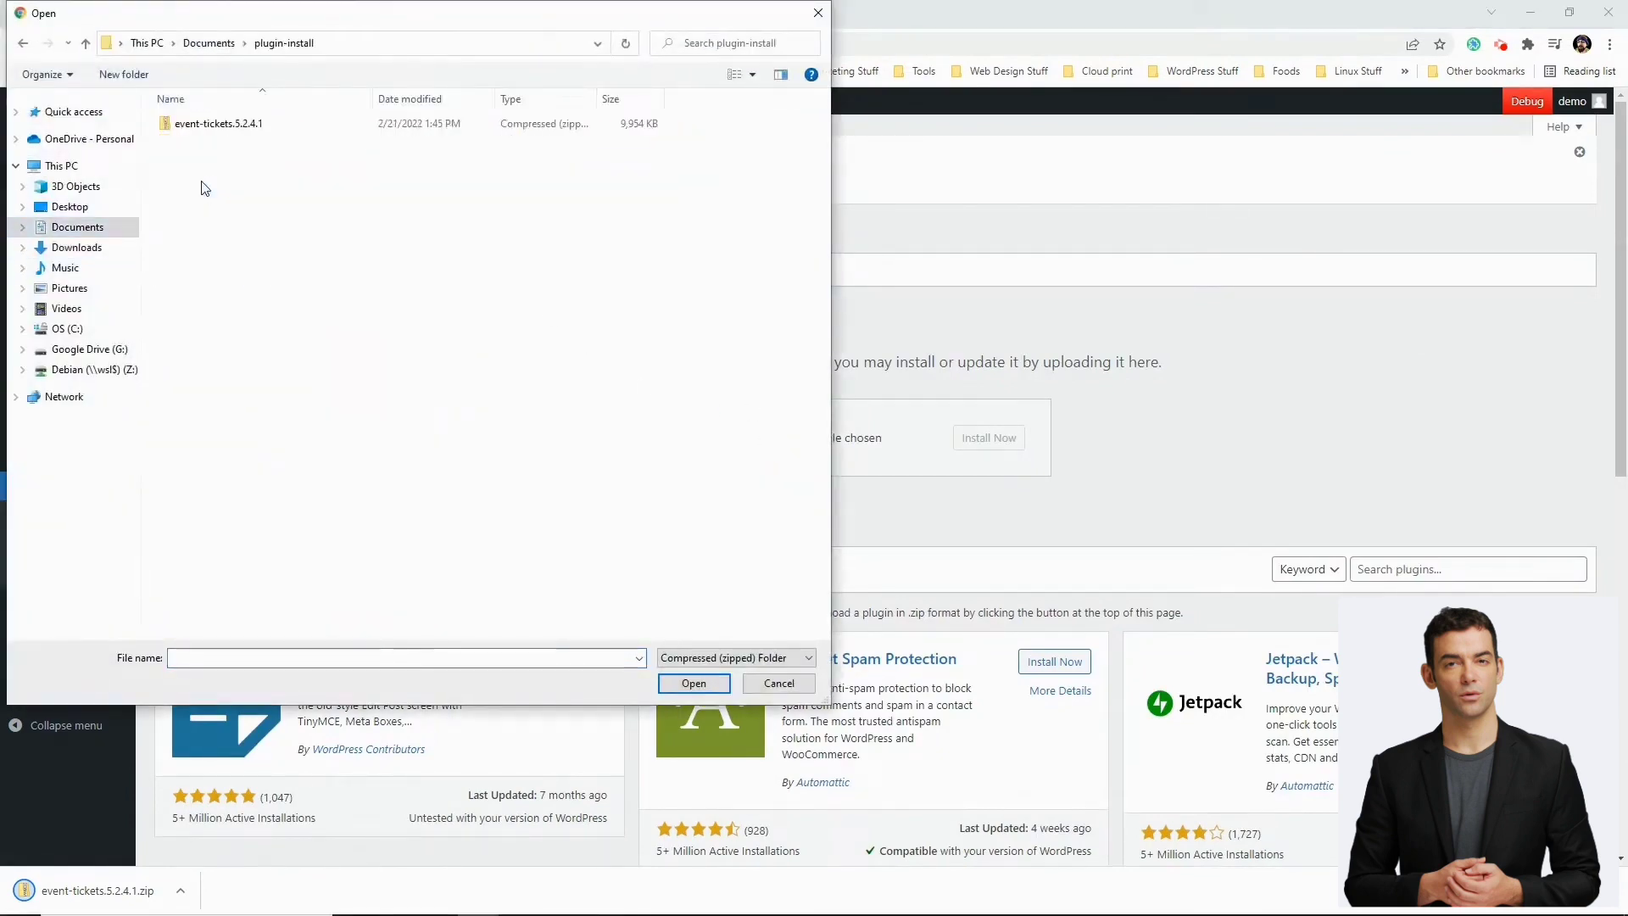
pyautogui.click(214, 124)
pyautogui.click(690, 682)
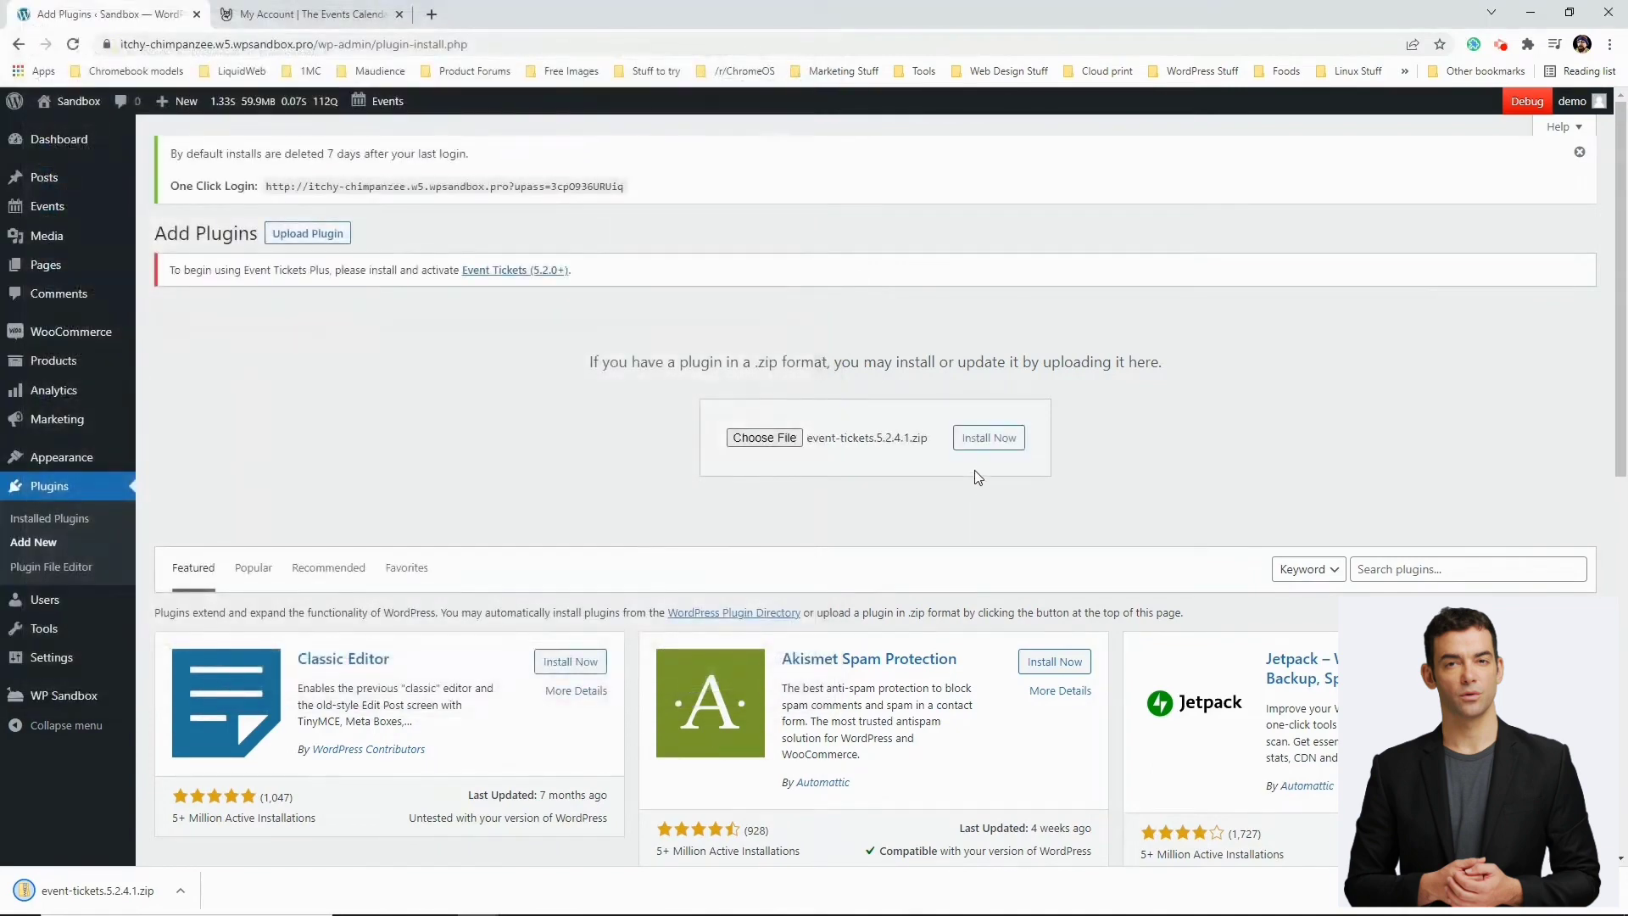
pyautogui.click(991, 439)
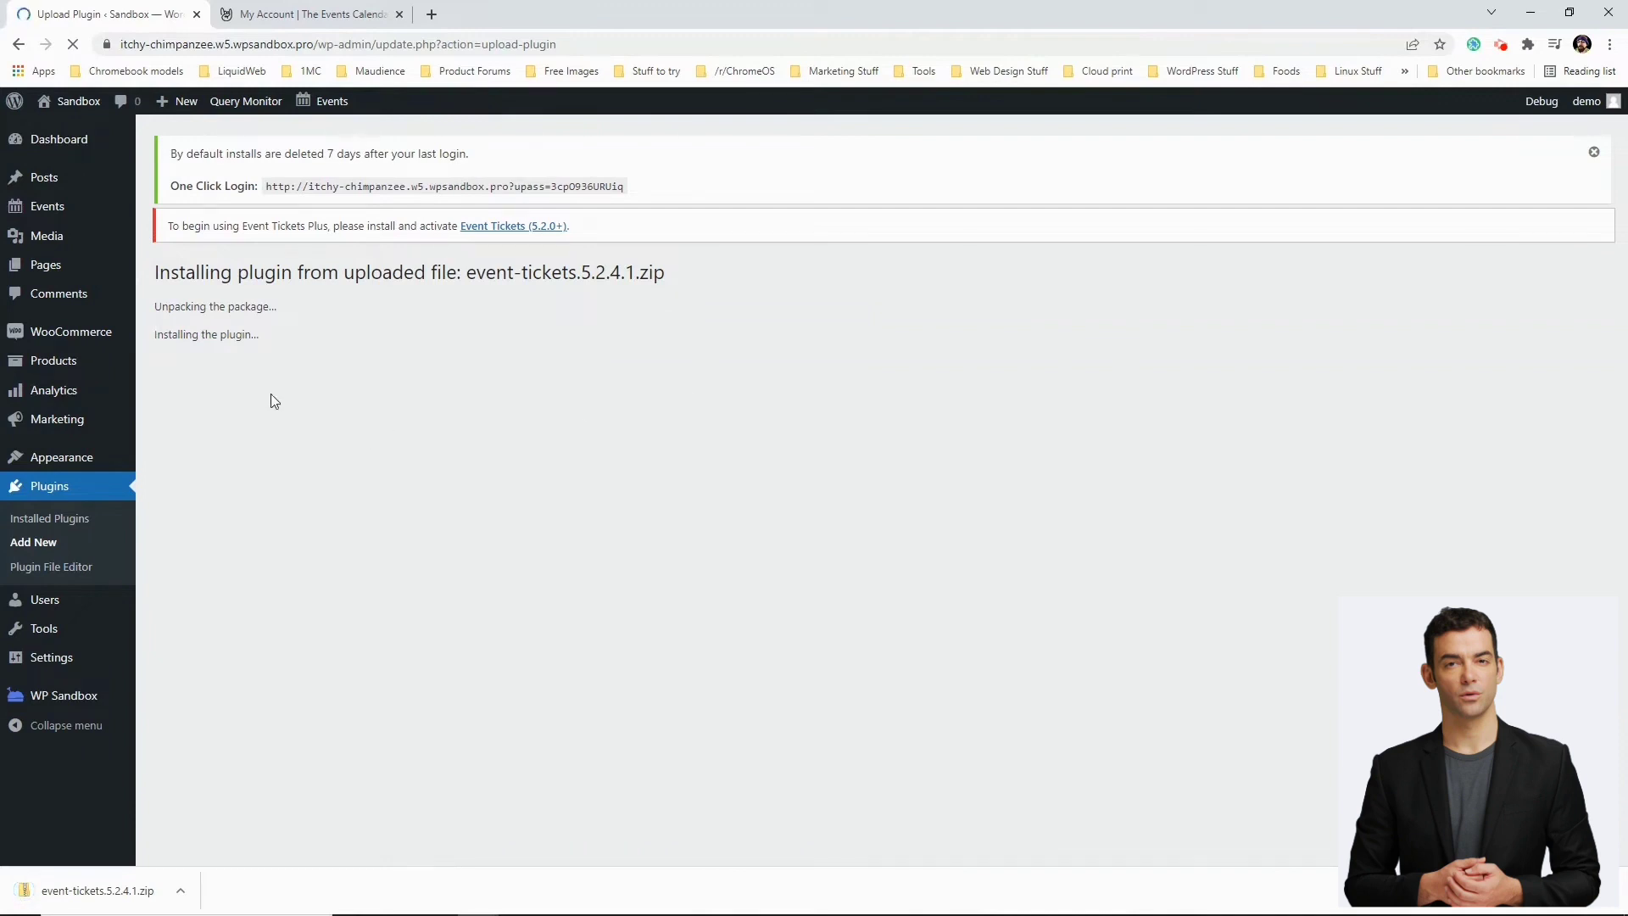
pyautogui.click(202, 397)
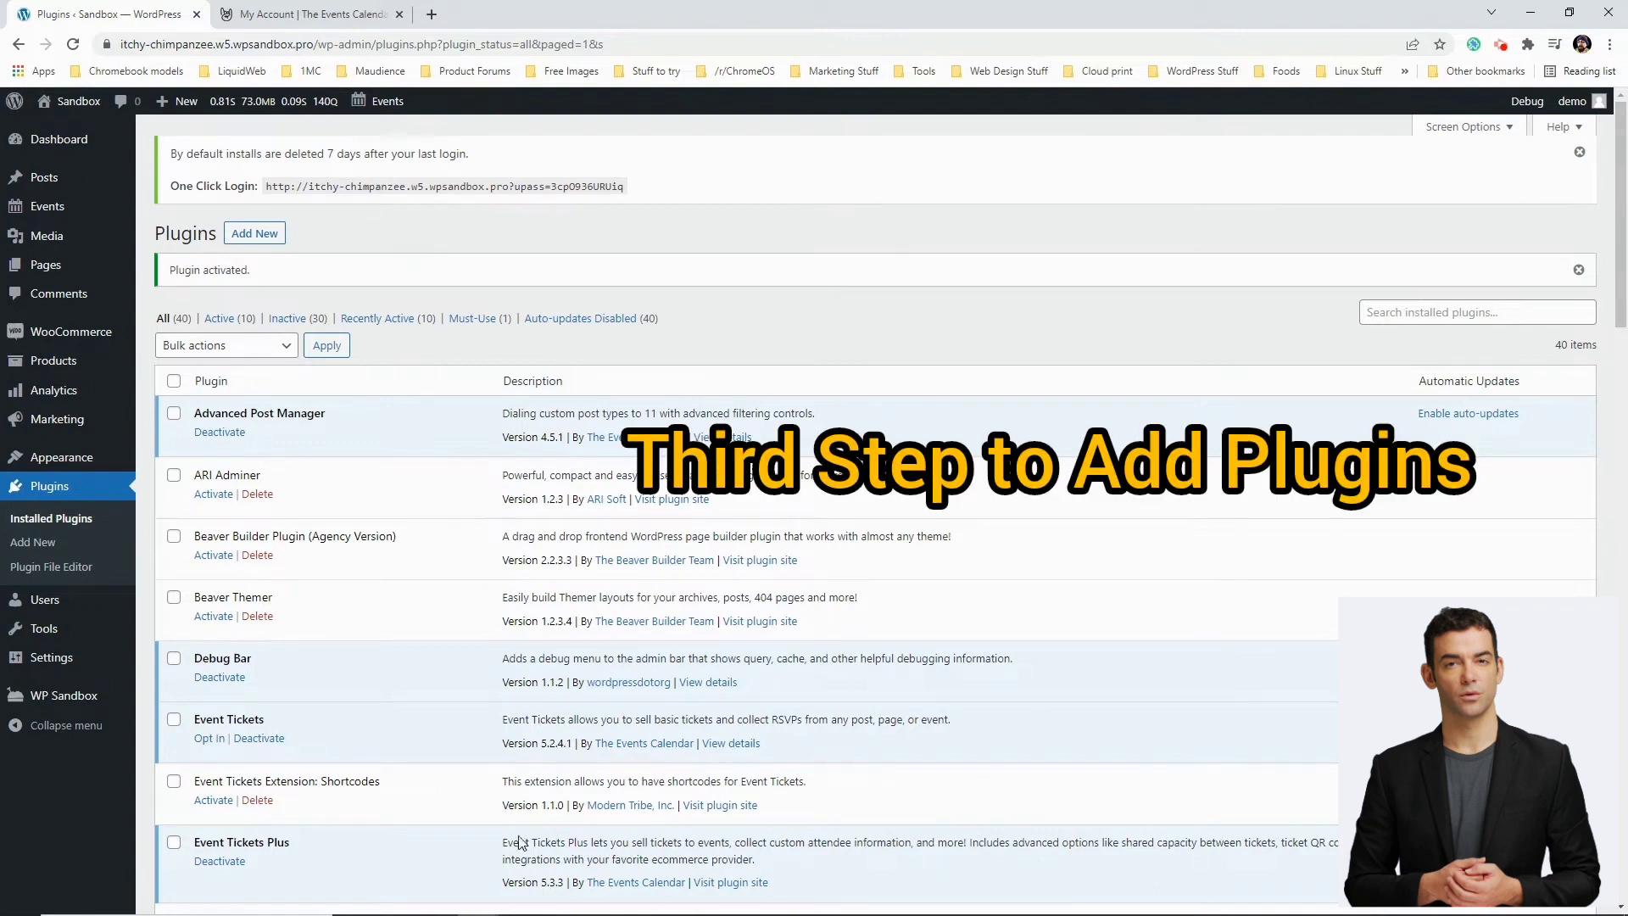
# Extract event-tickets.5.2.4.1.zip into the plugin-install folder, then switch to FileZilla
pyautogui.click(436, 899)
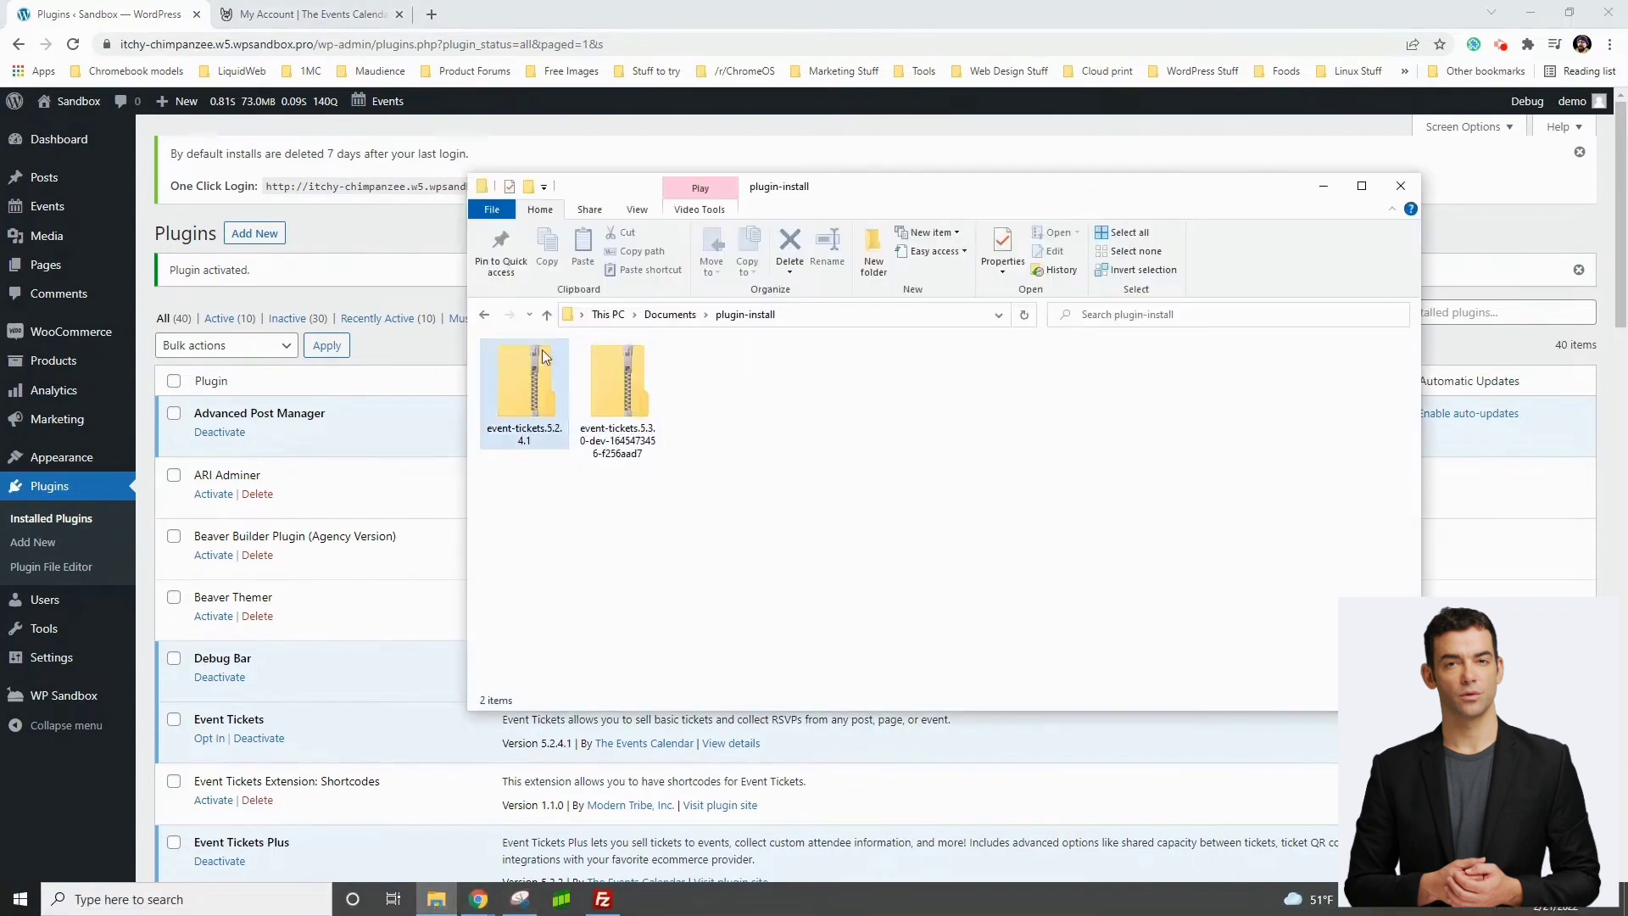
pyautogui.rightClick(534, 388)
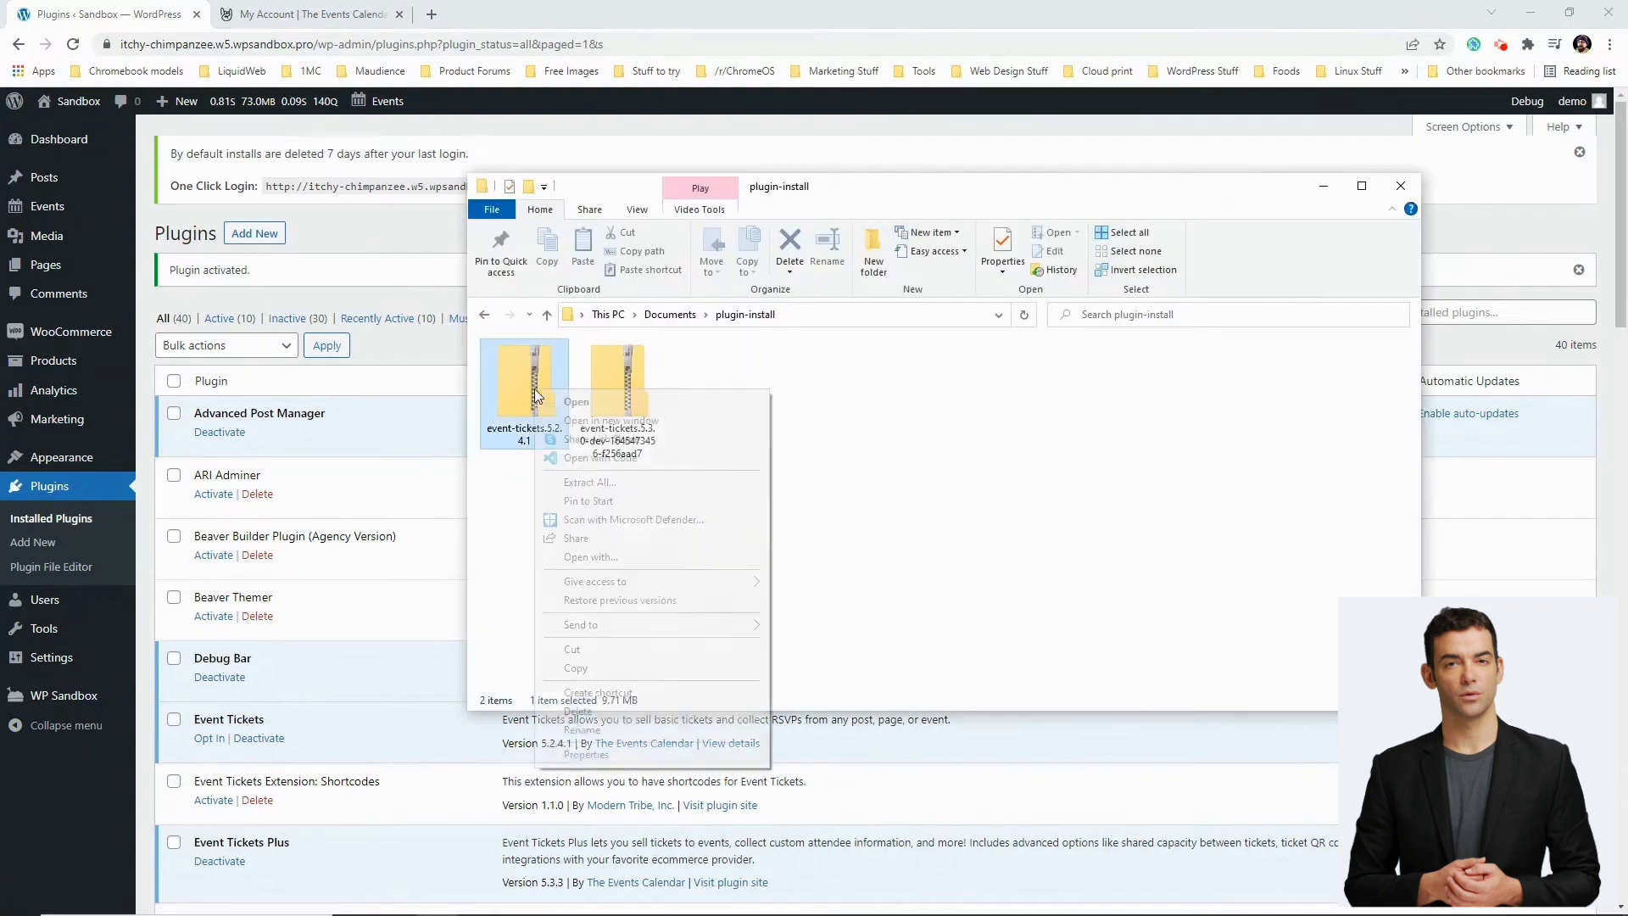
pyautogui.click(604, 483)
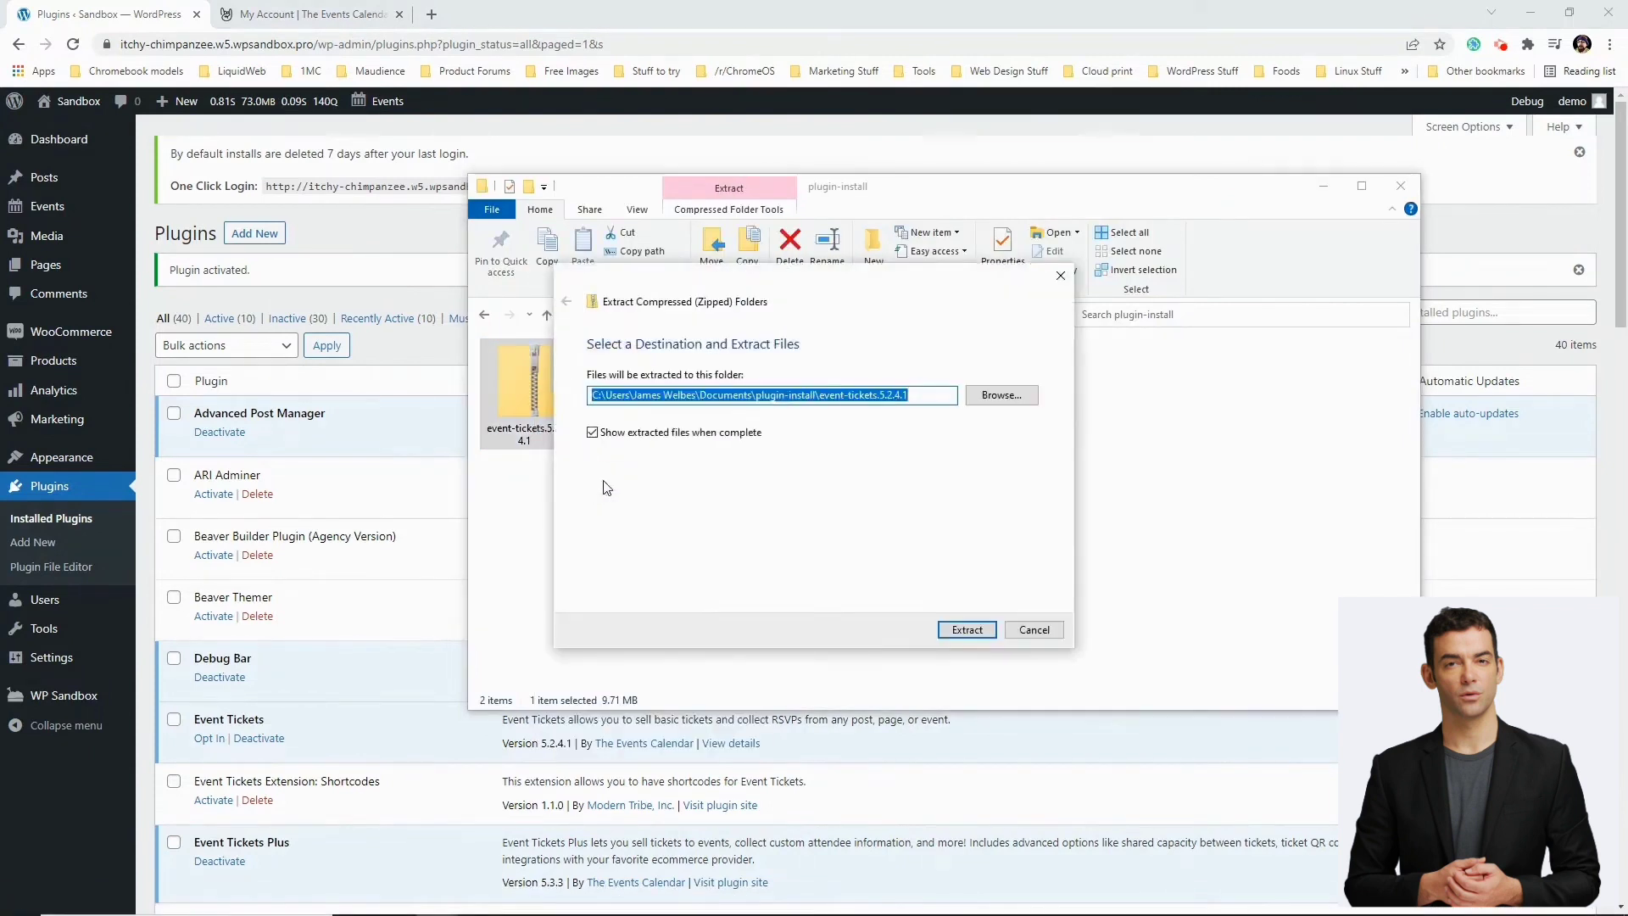
pyautogui.click(964, 629)
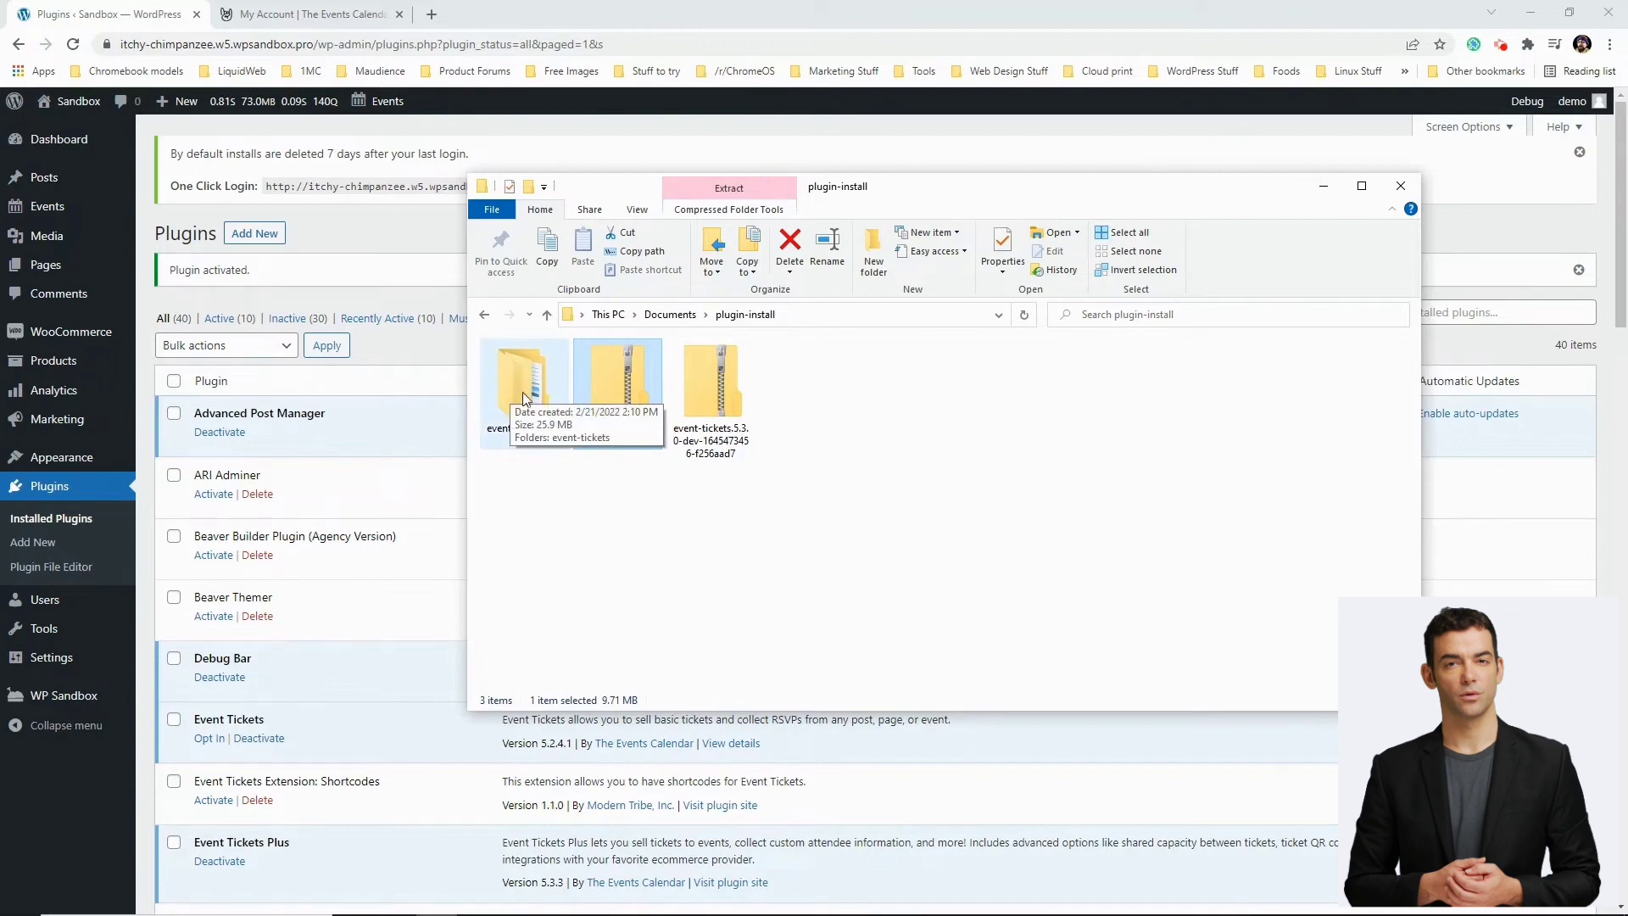
pyautogui.moveTo(797, 913)
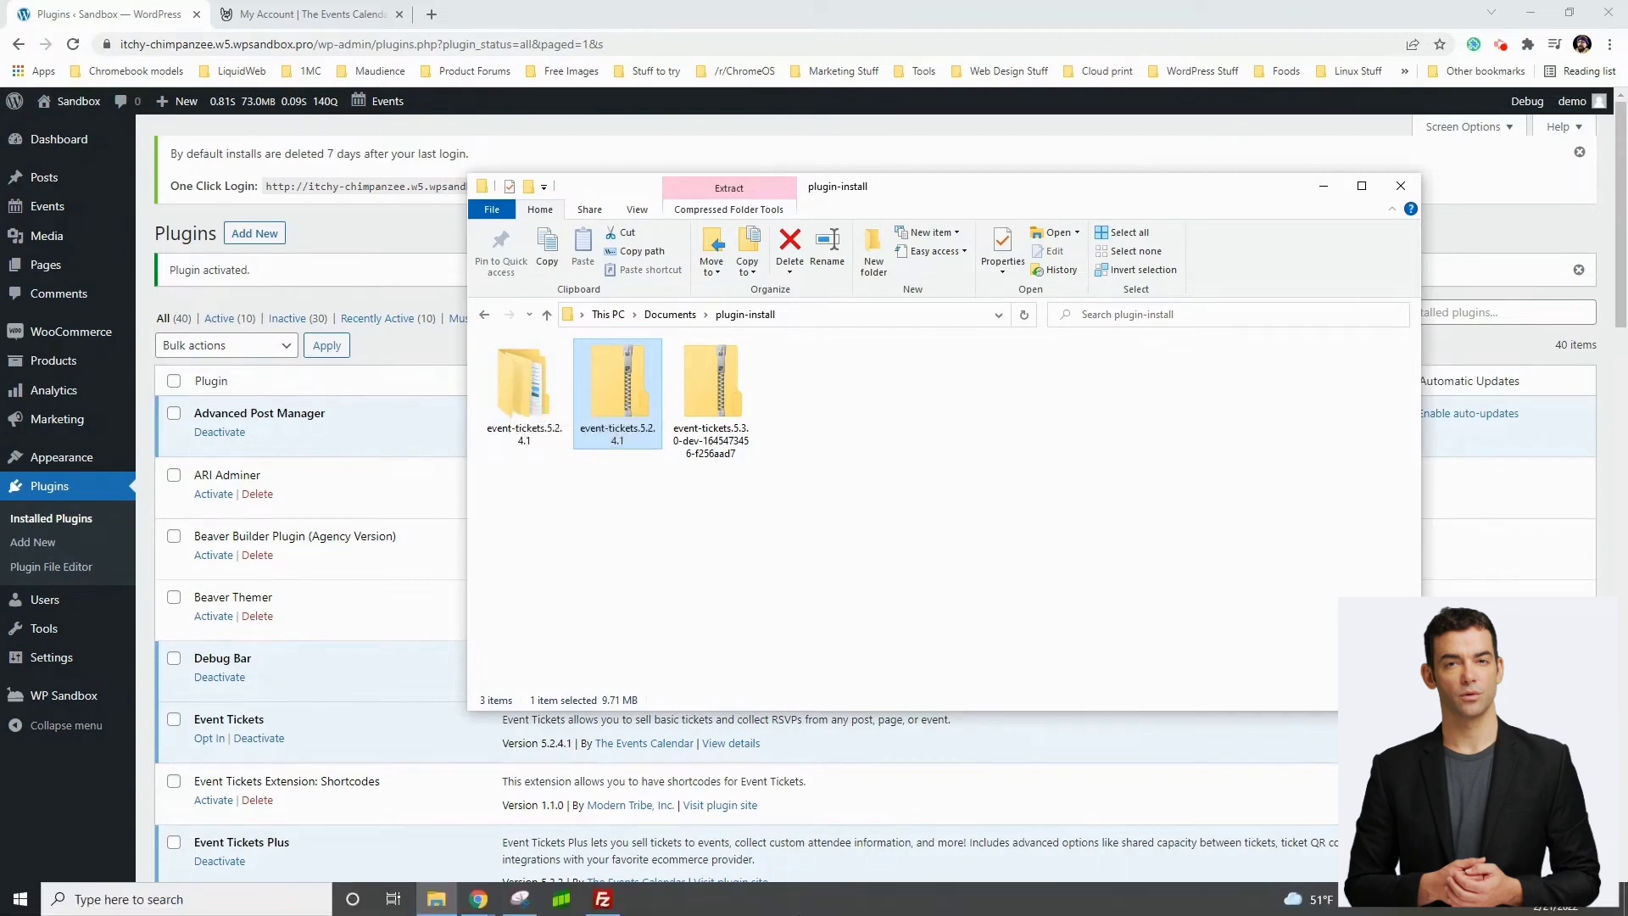
pyautogui.click(602, 899)
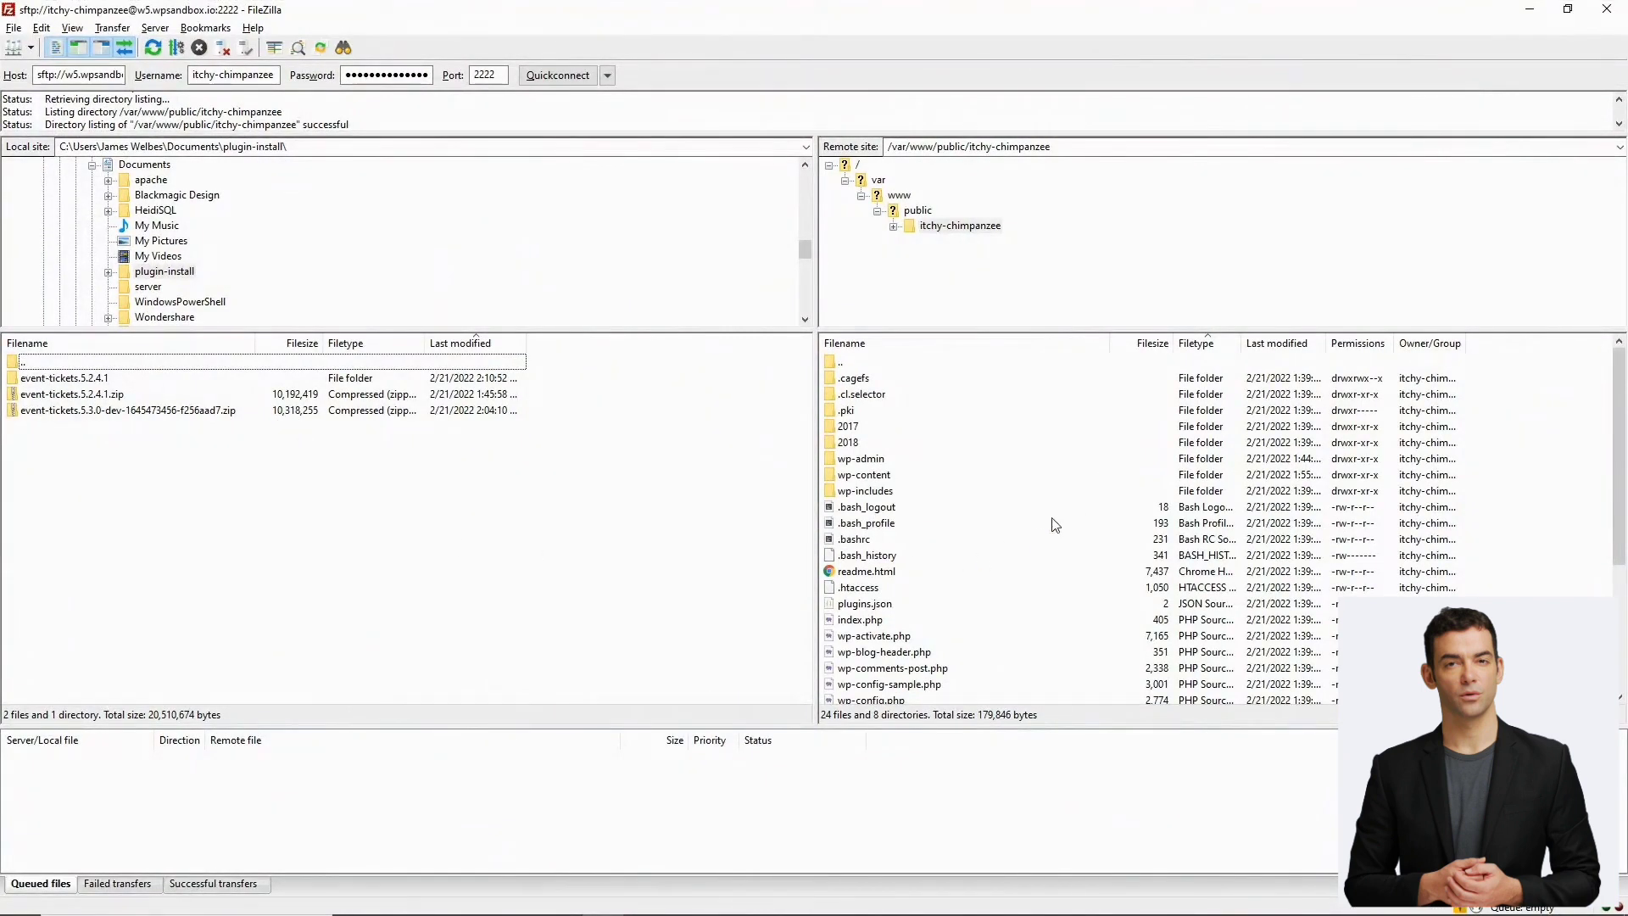
# Open the server's wp-content/plugins folder and upload the local event-tickets.5.2.4.1 folder into it
pyautogui.doubleClick(866, 477)
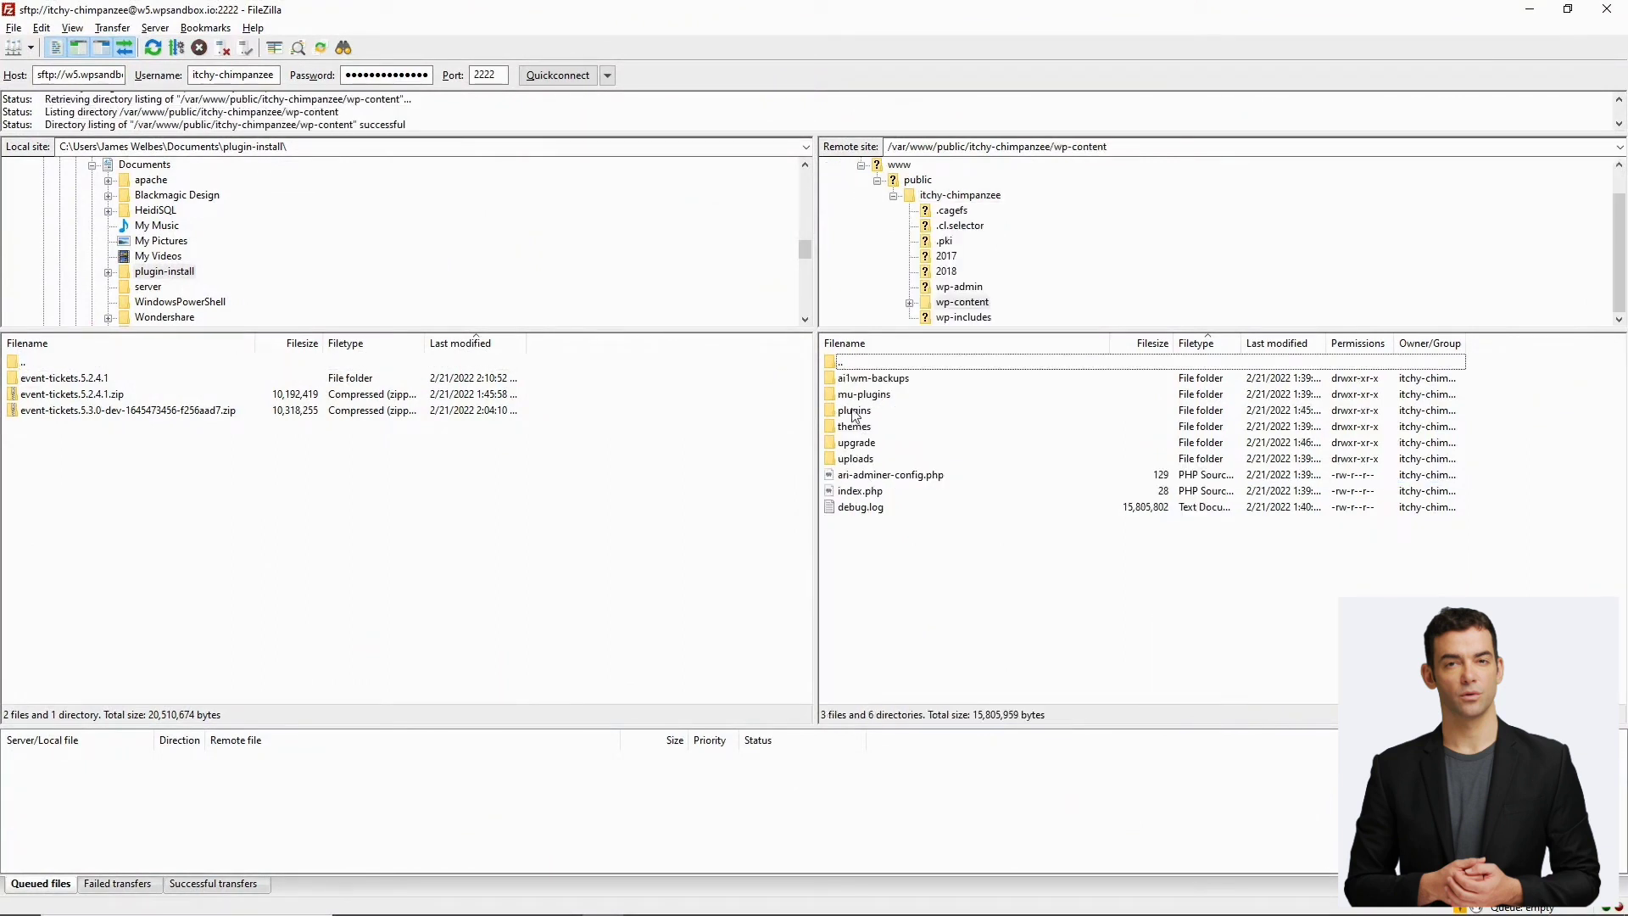
pyautogui.doubleClick(854, 412)
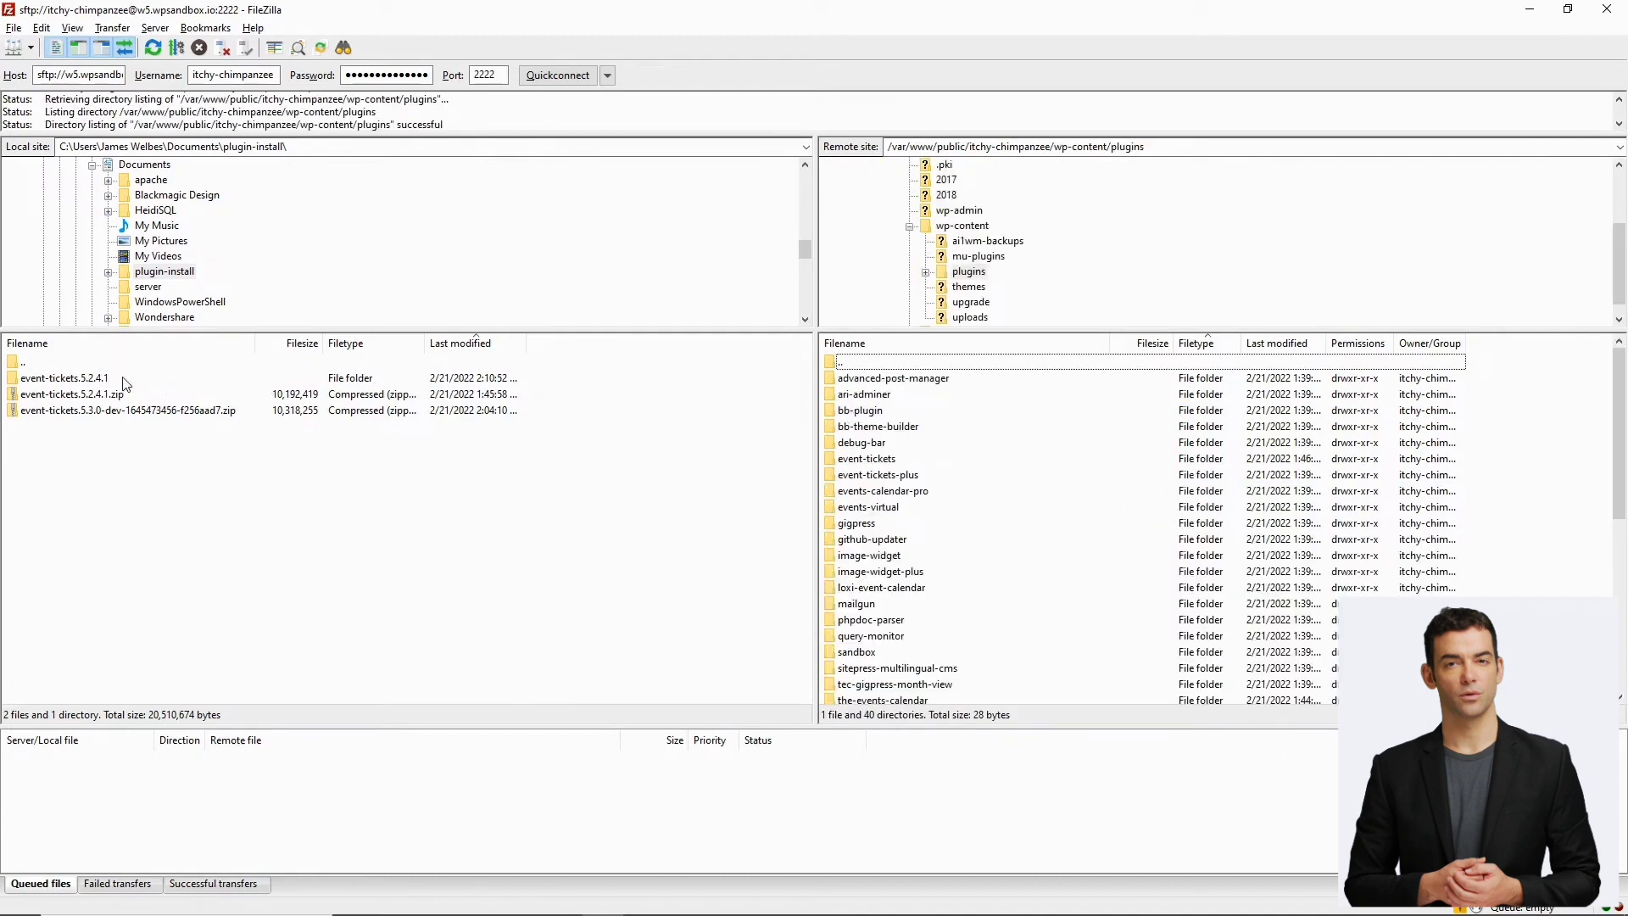
pyautogui.rightClick(53, 383)
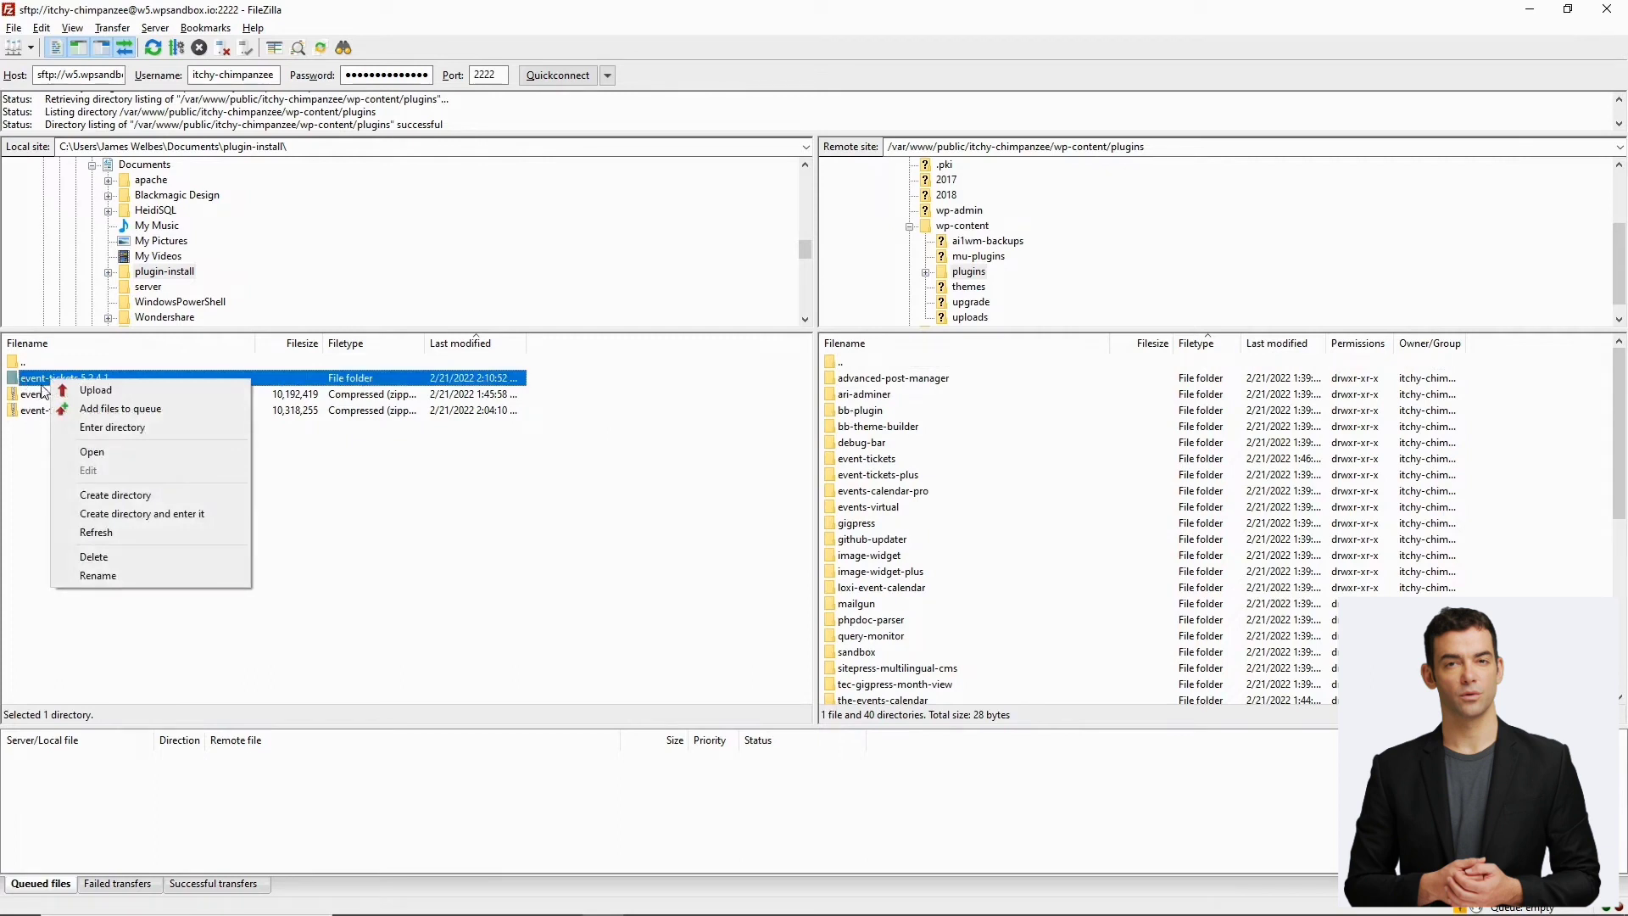
pyautogui.click(96, 390)
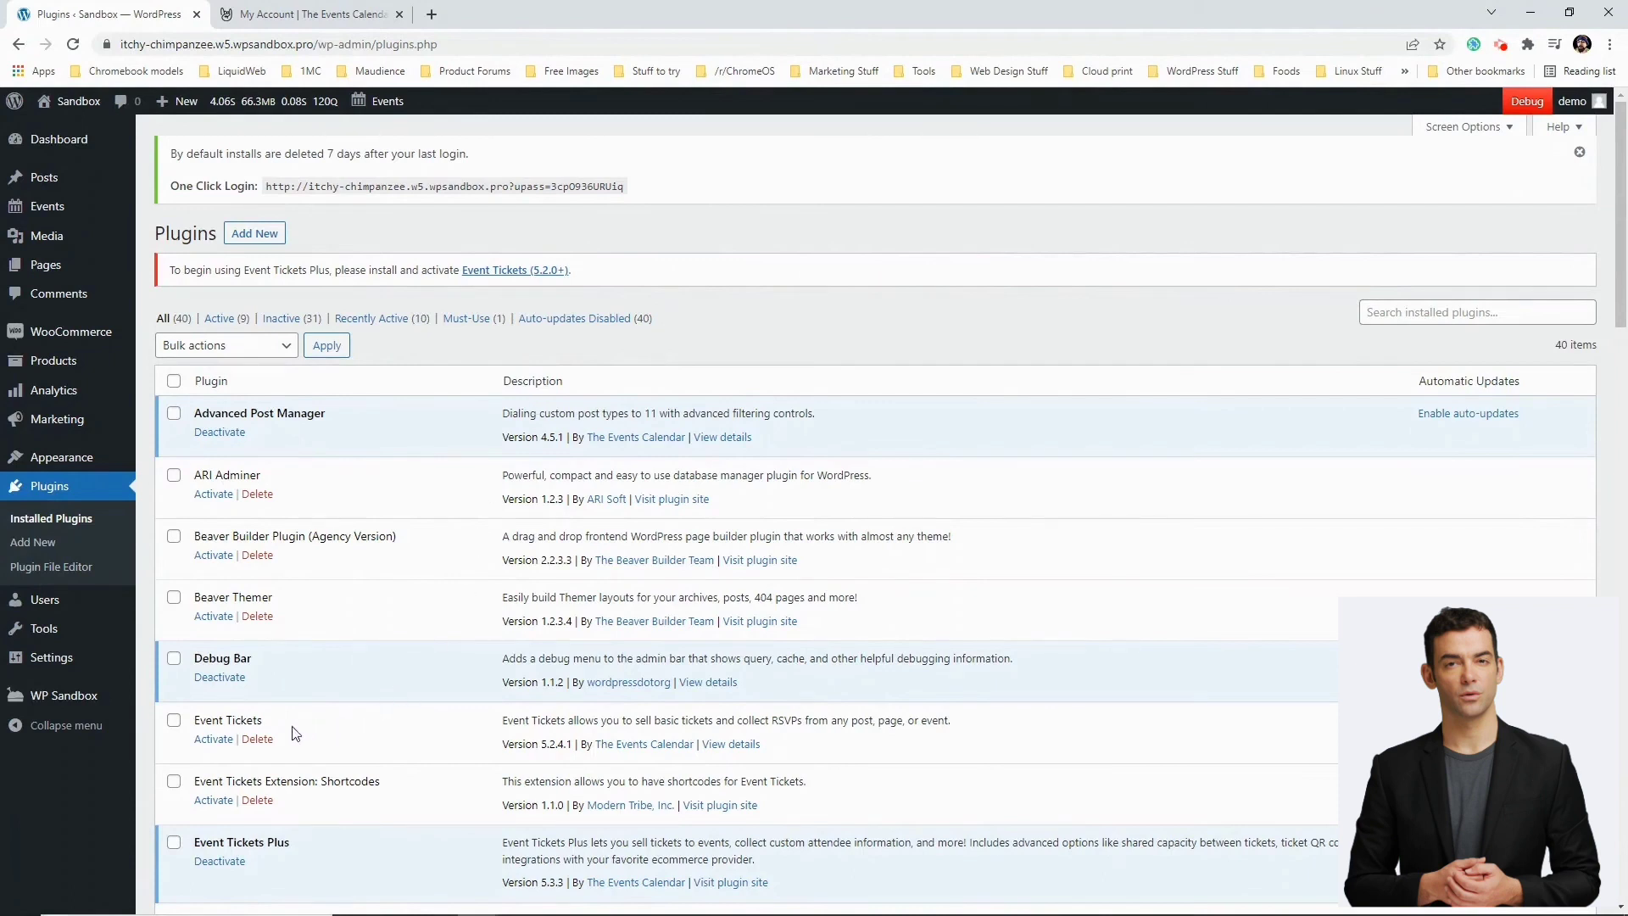
# Activate the uploaded Event Tickets plugin, version 5.3.0-dev, in the Installed Plugins list
pyautogui.moveTo(268, 723); pyautogui.dragTo(197, 721)
pyautogui.click(222, 720)
pyautogui.click(208, 740)
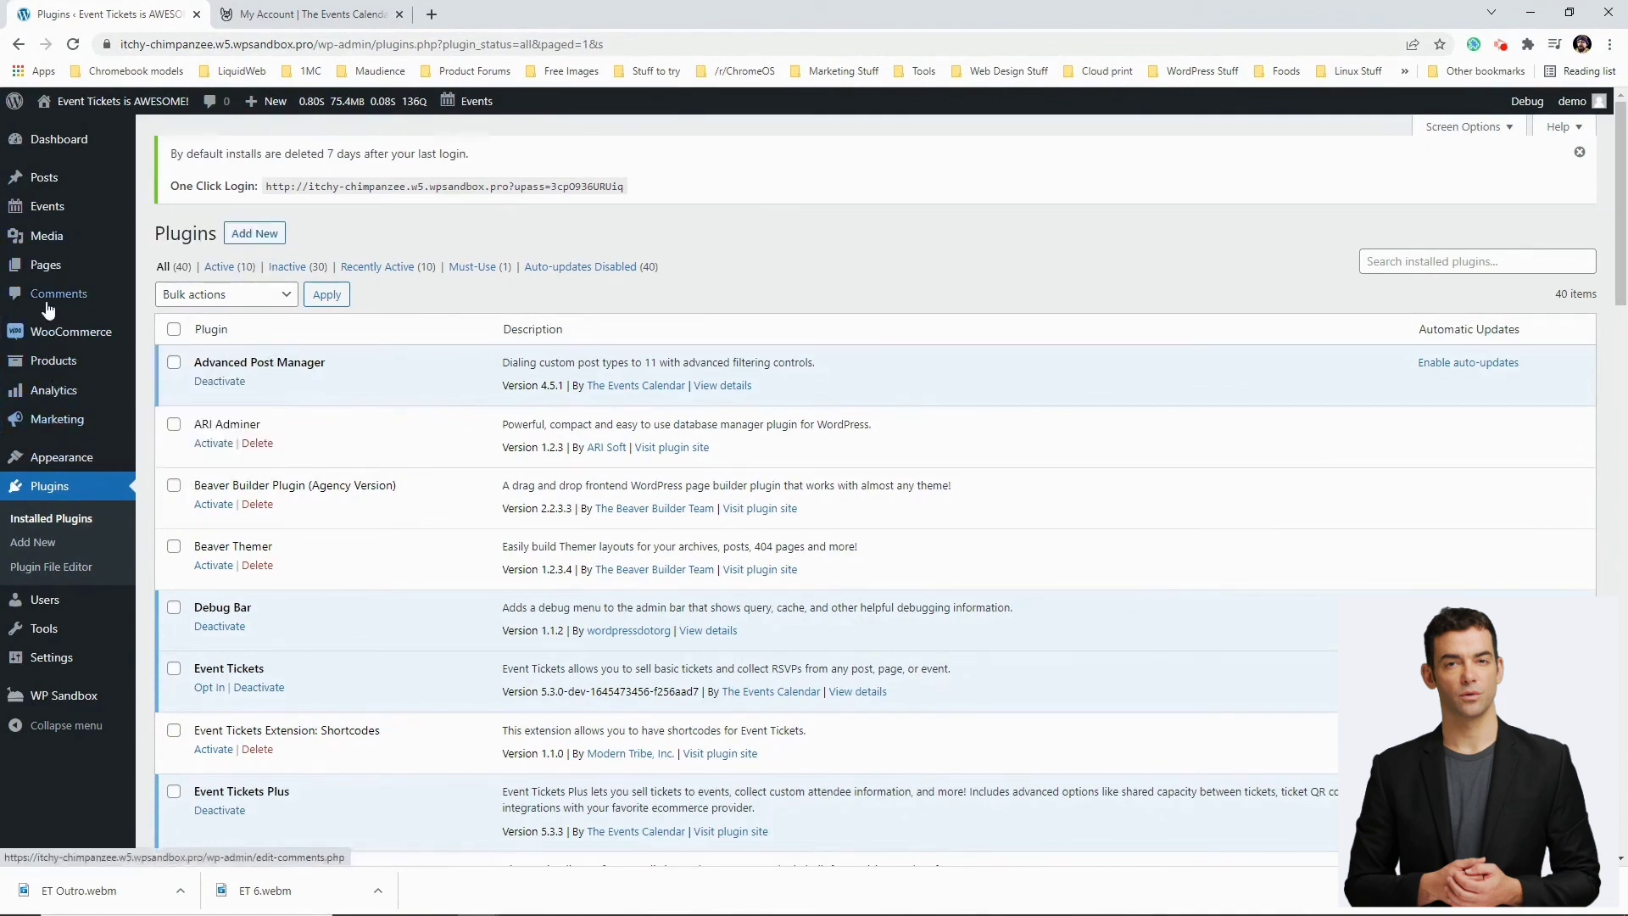
pyautogui.moveTo(43, 252)
pyautogui.moveTo(44, 210)
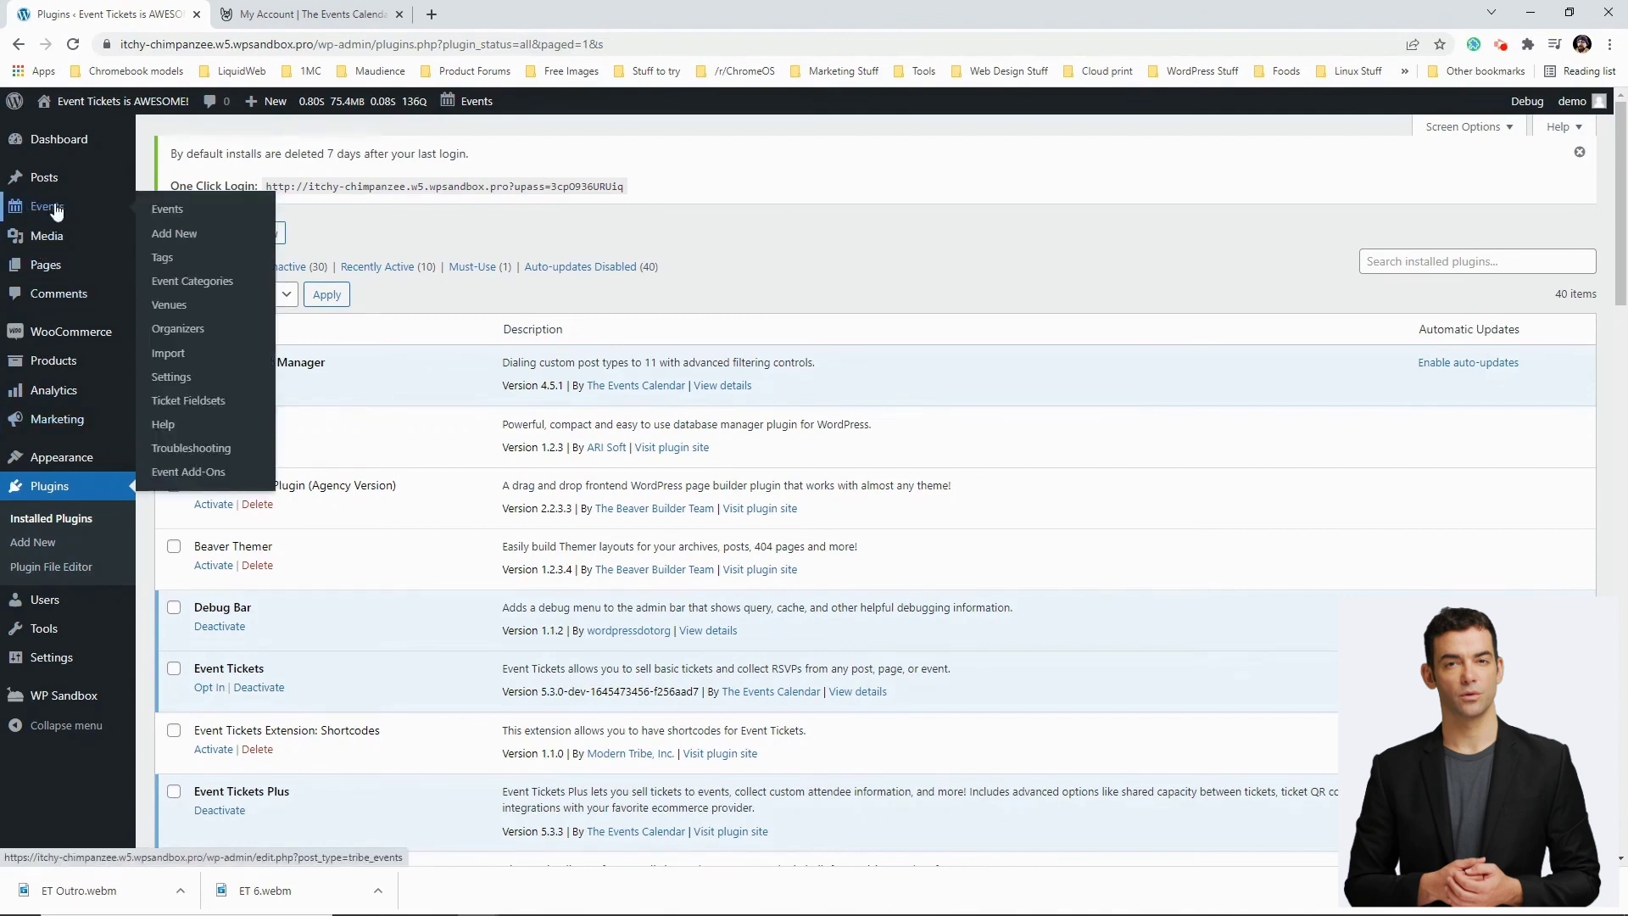
pyautogui.moveTo(68, 363)
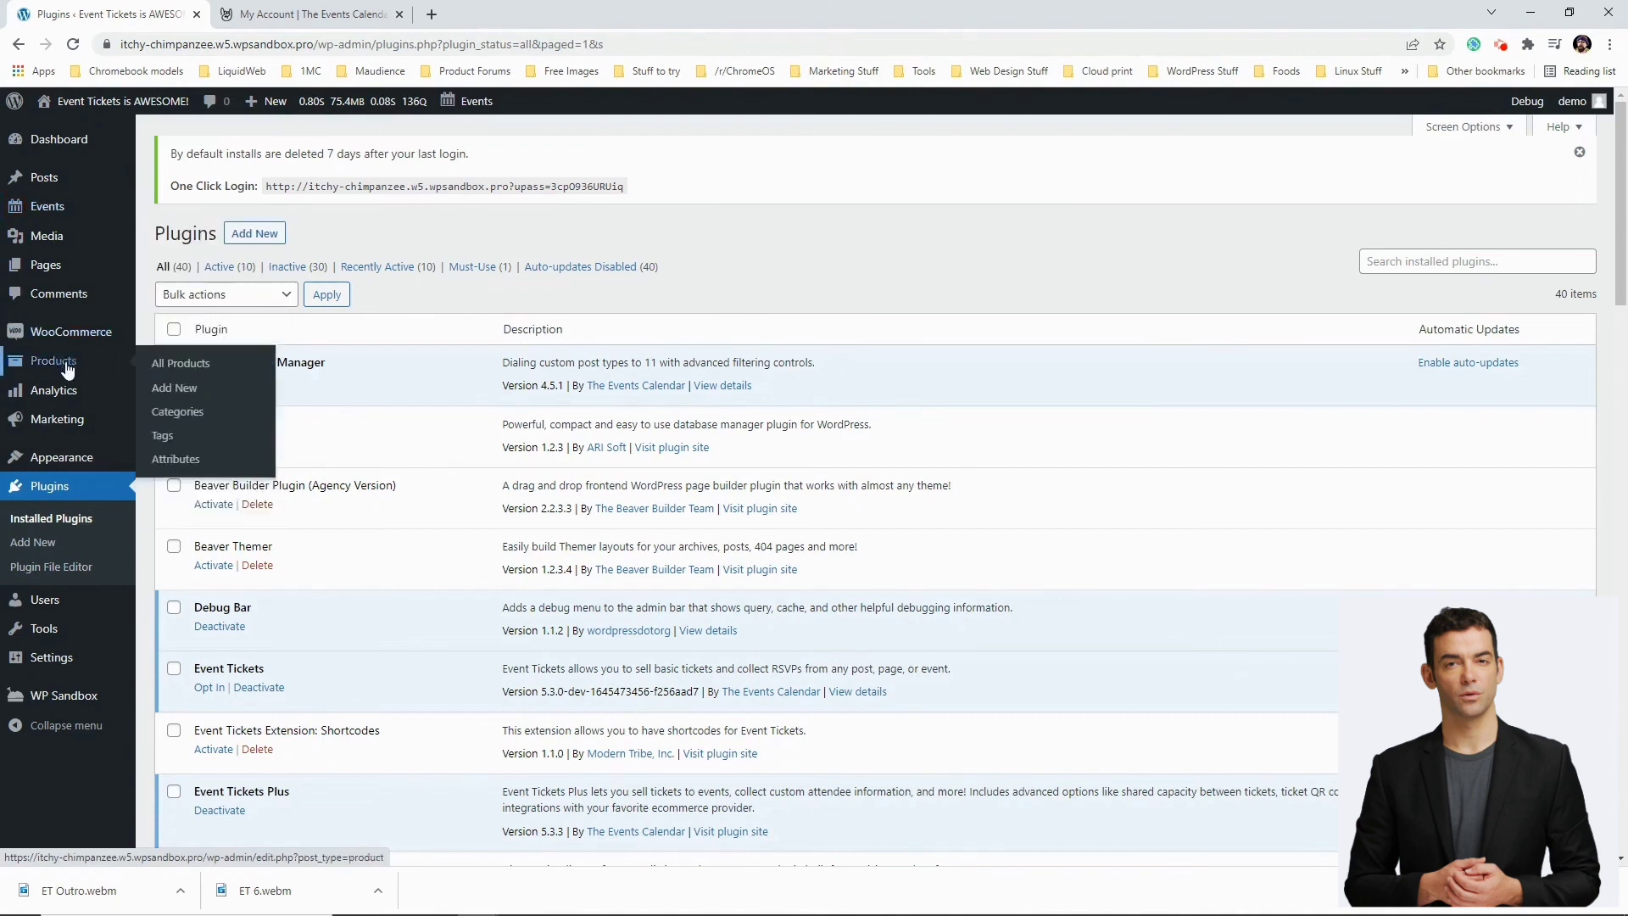
pyautogui.moveTo(51, 666)
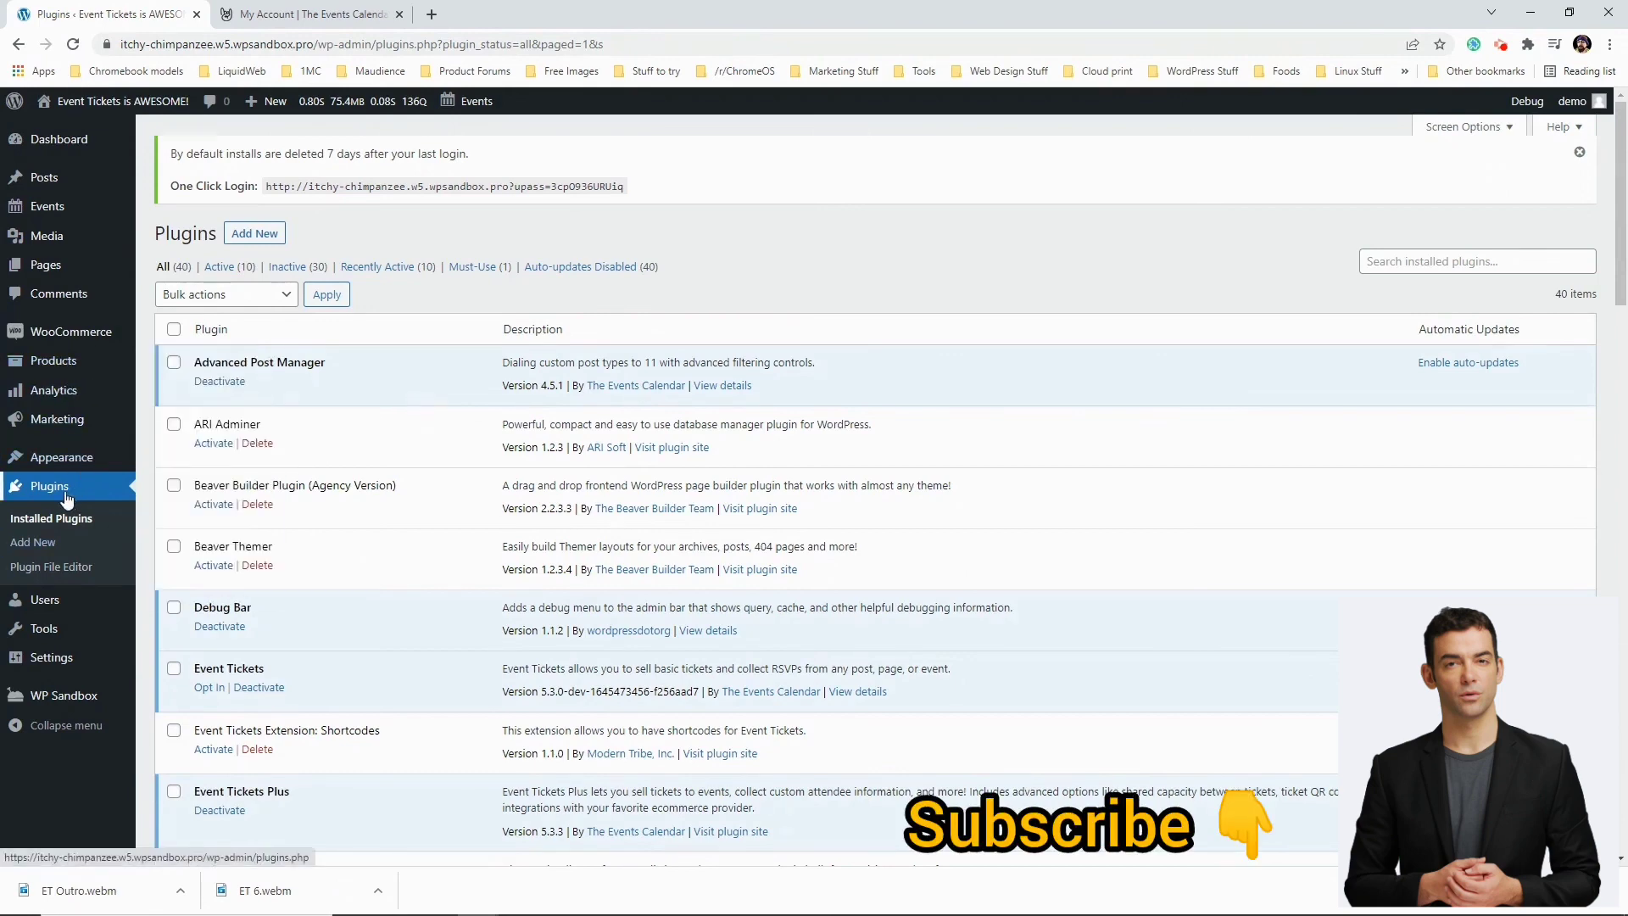
pyautogui.scroll(-2, 263, 492)
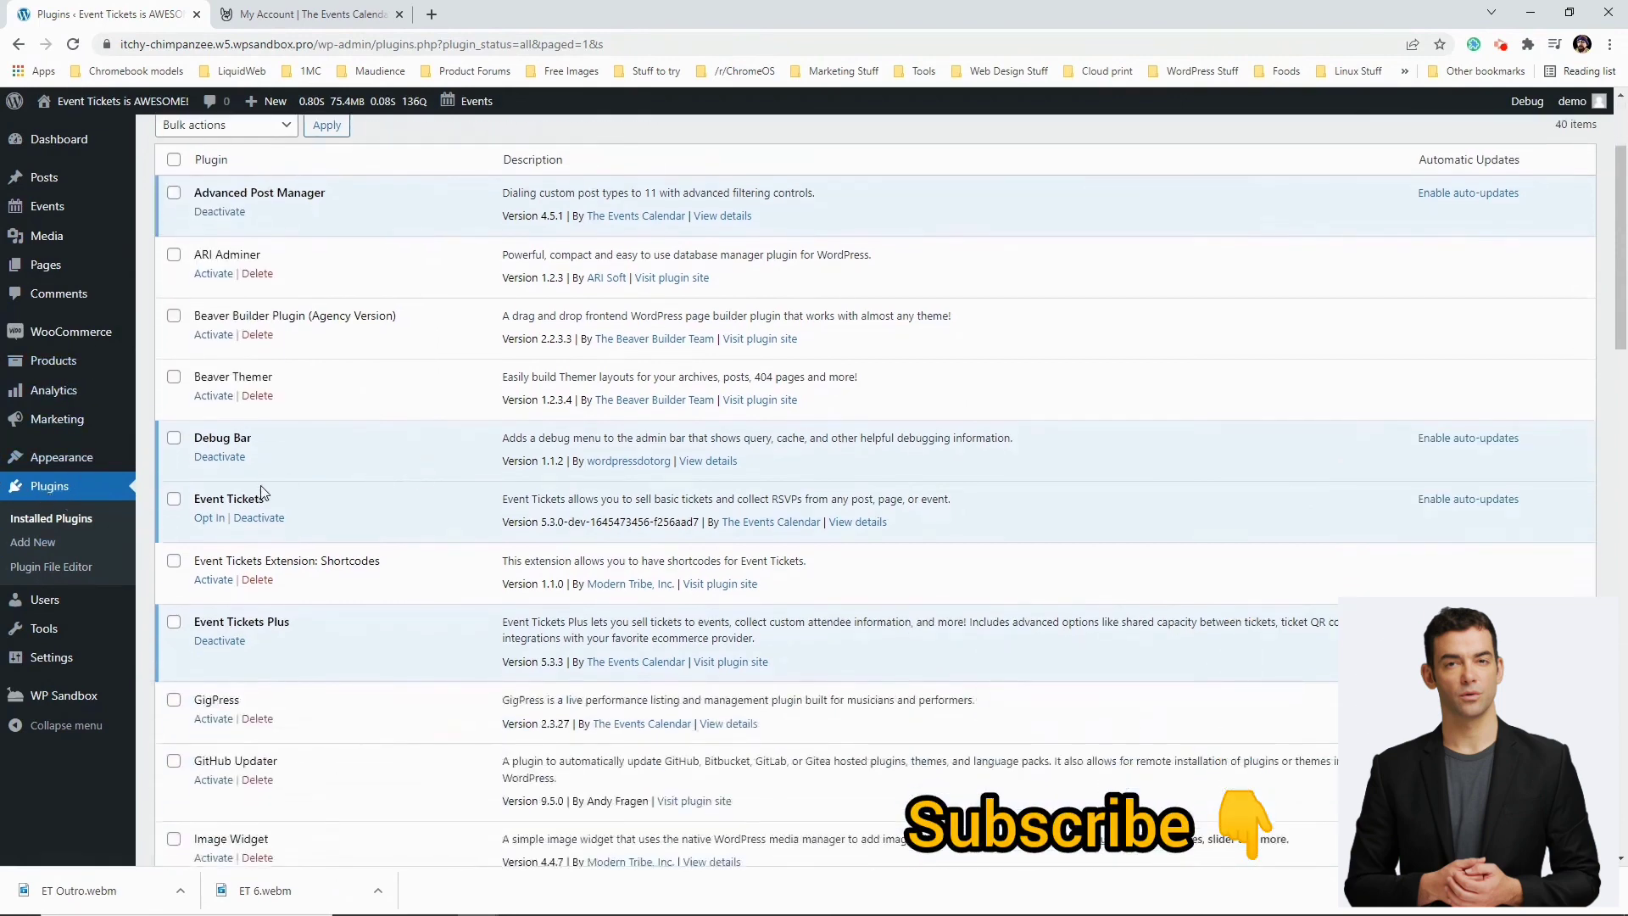
pyautogui.scroll(-9, 351, 490)
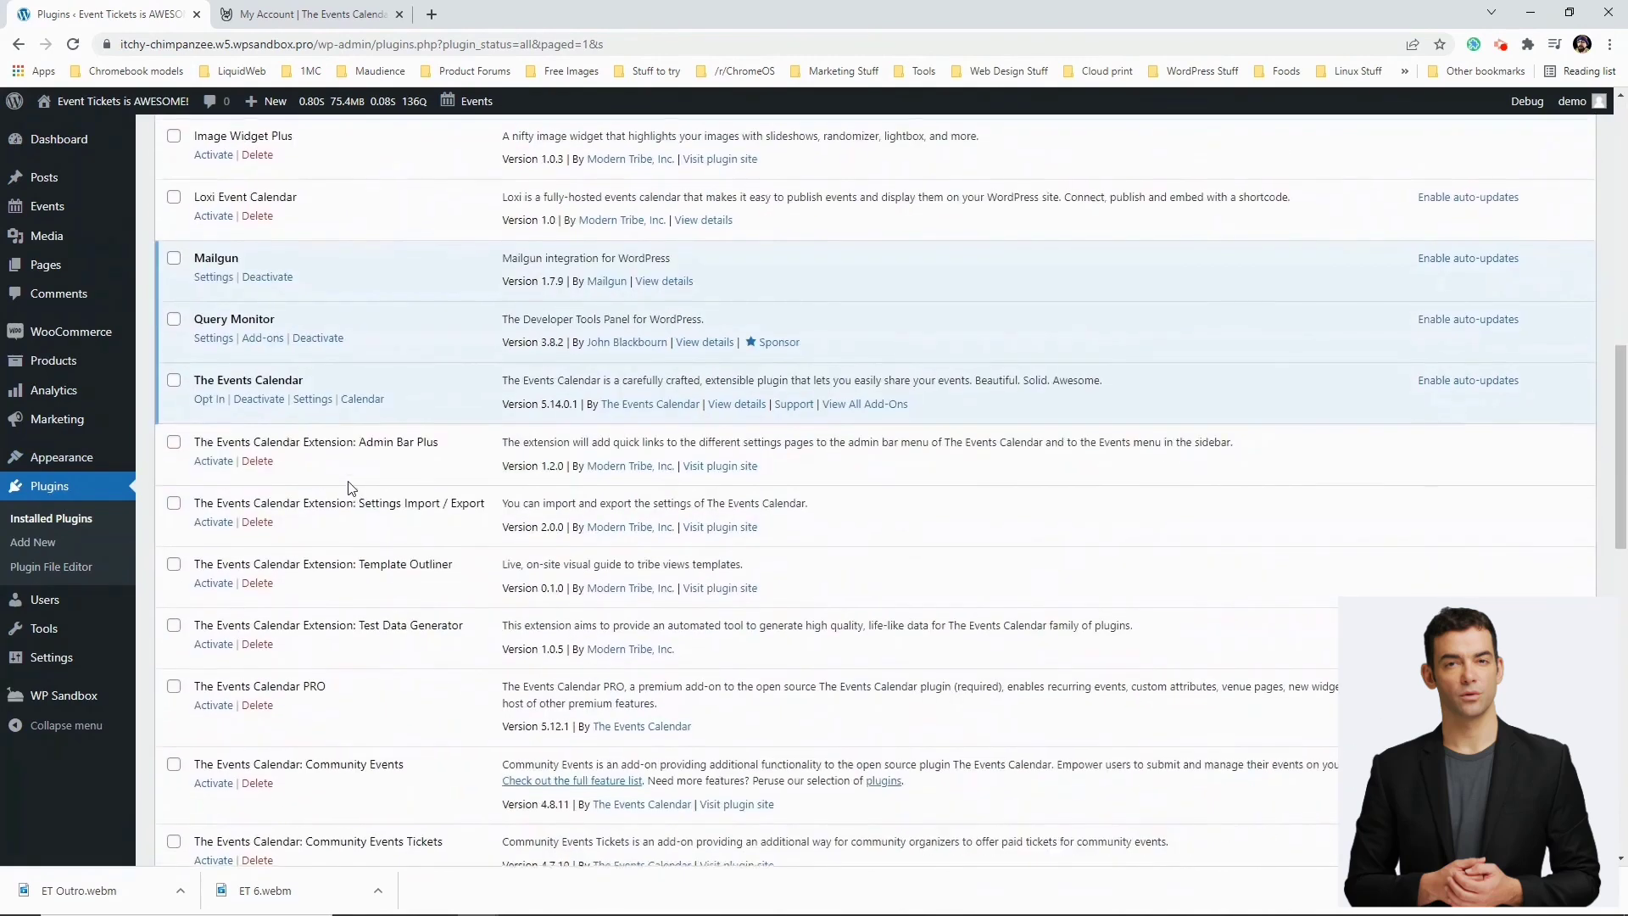
pyautogui.scroll(-2, 350, 488)
pyautogui.scroll(2, 306, 319)
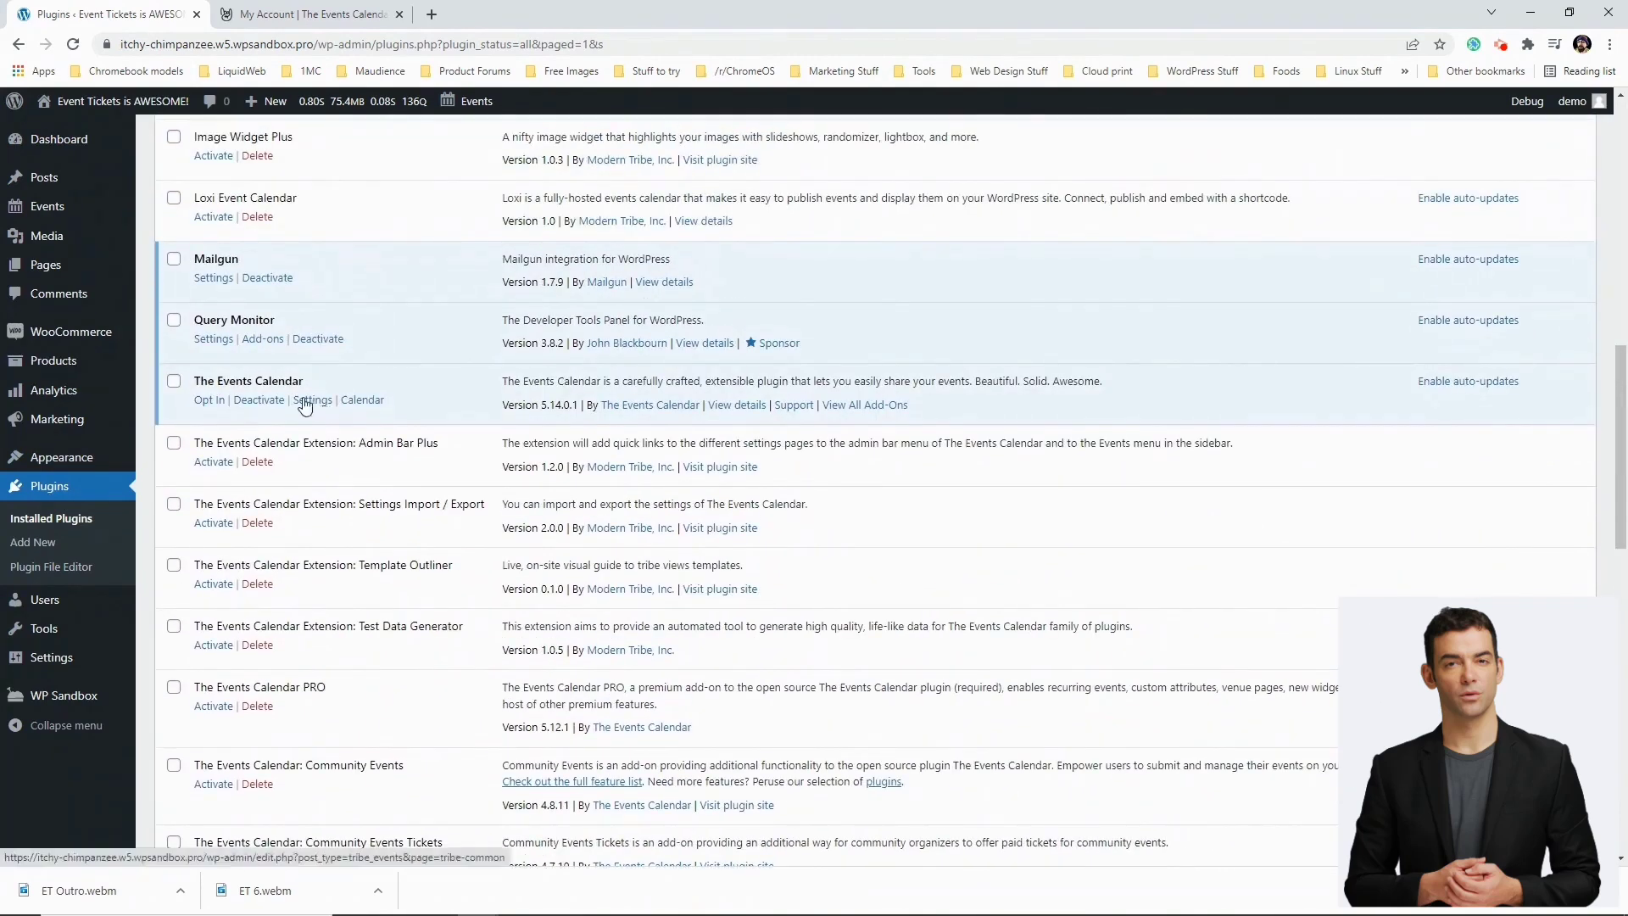